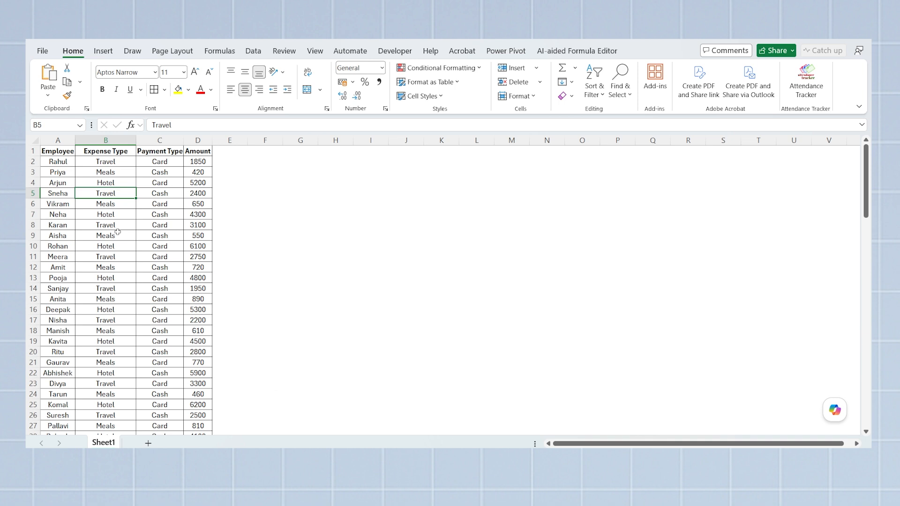
Add filters to the expense data's header row and show only the Travel rows in the Expense Type column.
{"action": "key", "text": "ctrl+shift+l"}
{"action": "left_click", "coordinate": [132, 151]}
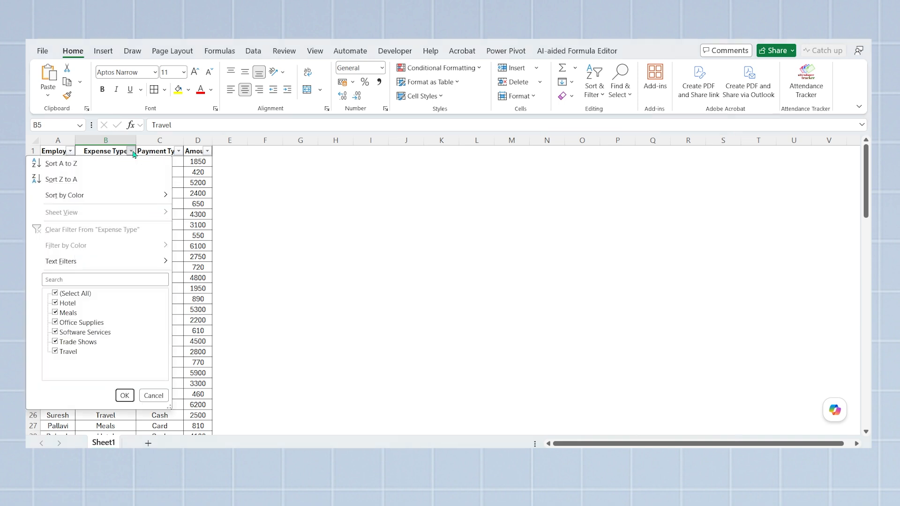
{"action": "left_click", "coordinate": [74, 293]}
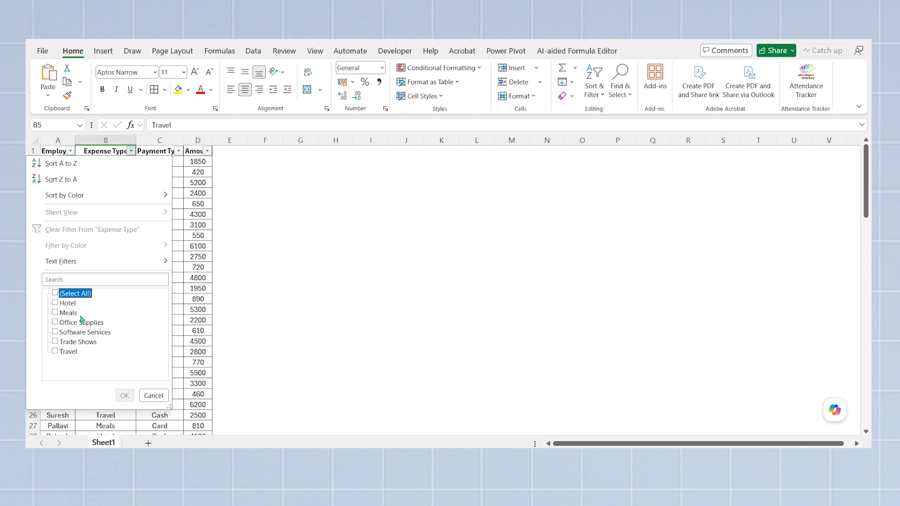
{"action": "left_click", "coordinate": [71, 353]}
{"action": "left_click", "coordinate": [124, 396]}
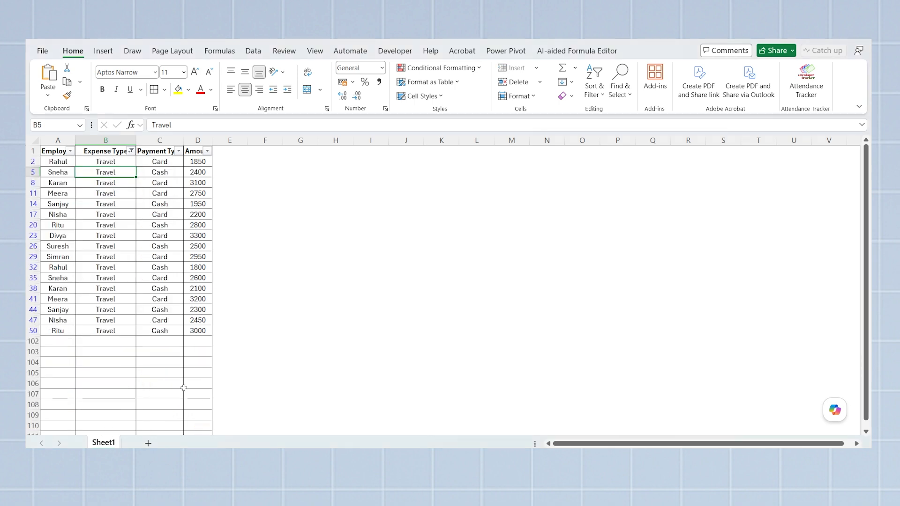
Filter the Payment Type column so that only Card payments are shown.
{"action": "left_click", "coordinate": [179, 150]}
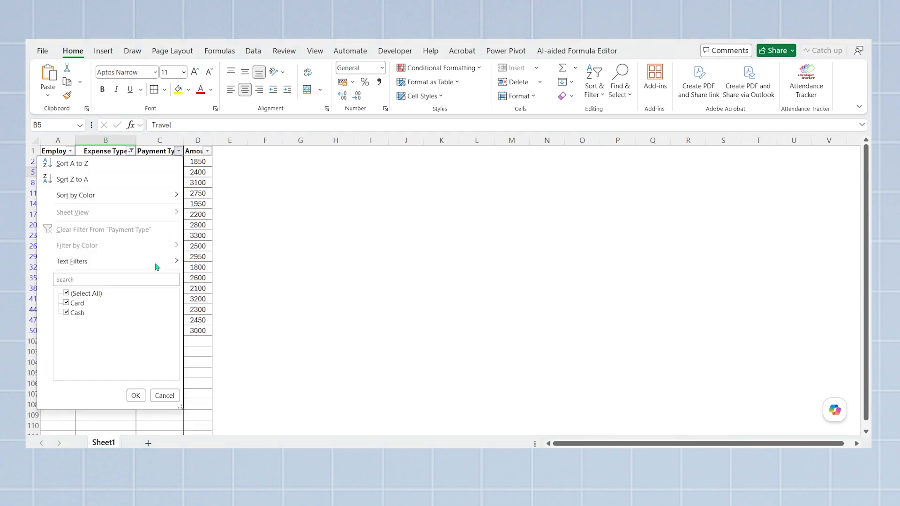
{"action": "left_click", "coordinate": [74, 311]}
{"action": "left_click", "coordinate": [135, 396]}
{"action": "left_click", "coordinate": [132, 394]}
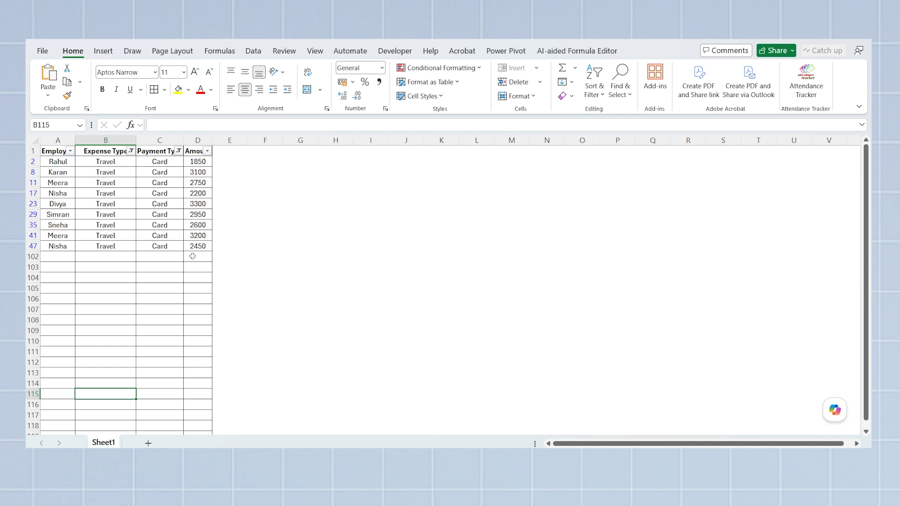
Remove all filters from the expense data to show every row again.
{"action": "left_click", "coordinate": [137, 230]}
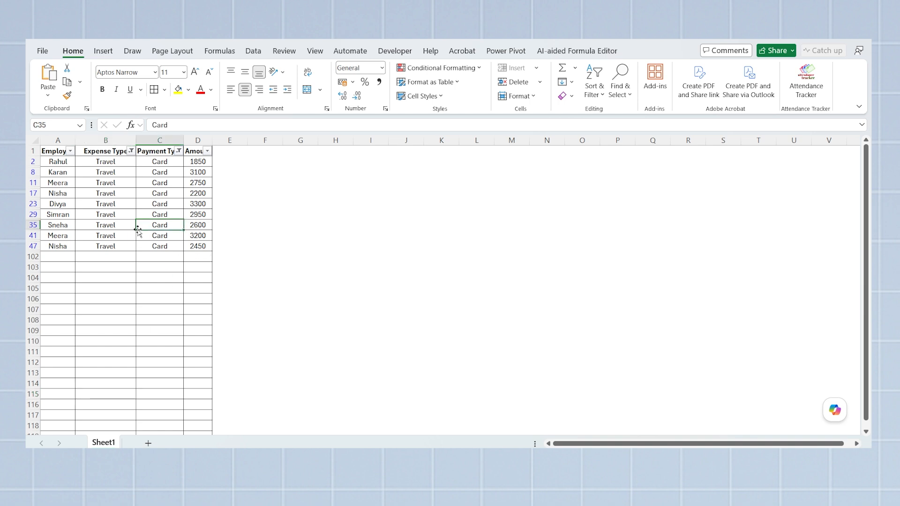
{"action": "key", "text": "ctrl+shift+l"}
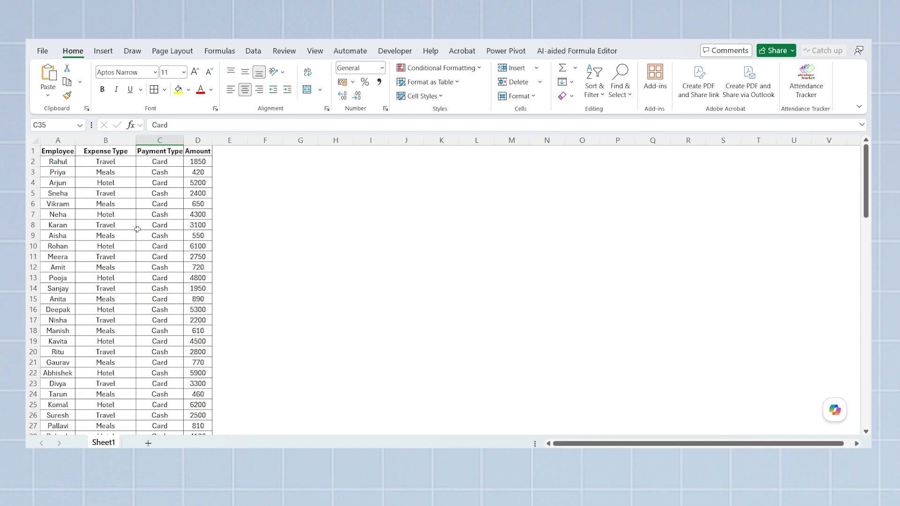
Total the Amount column in cell D102 with =SUM(D2:D101) and make the result bold.
{"action": "left_click", "coordinate": [137, 229]}
{"action": "key", "text": "ctrl+Down"}
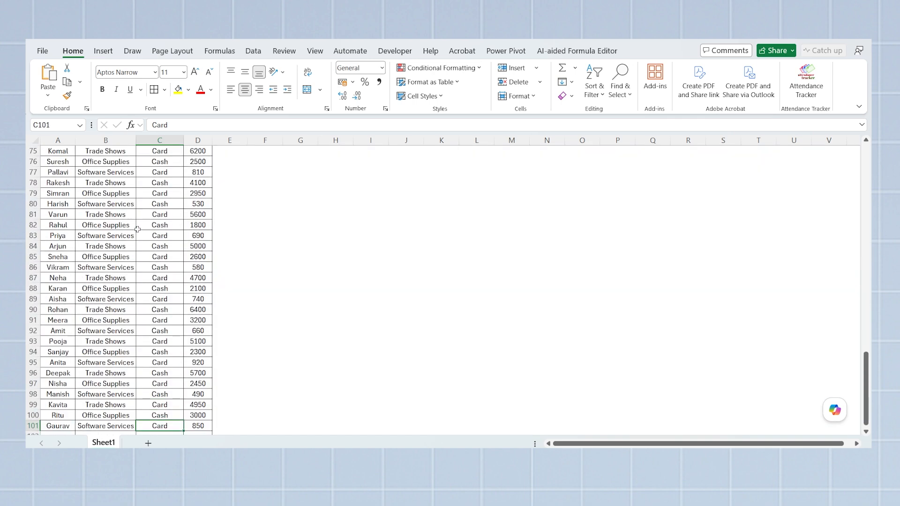
{"action": "key", "text": "Down"}
{"action": "key", "text": "Right"}
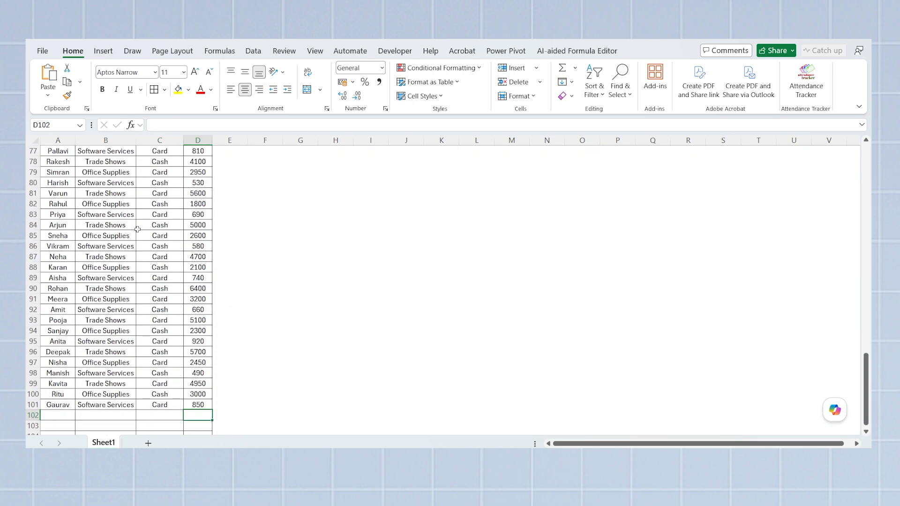
{"action": "type", "text": "=sum"}
{"action": "key", "text": "Tab"}
{"action": "key", "text": "Up"}
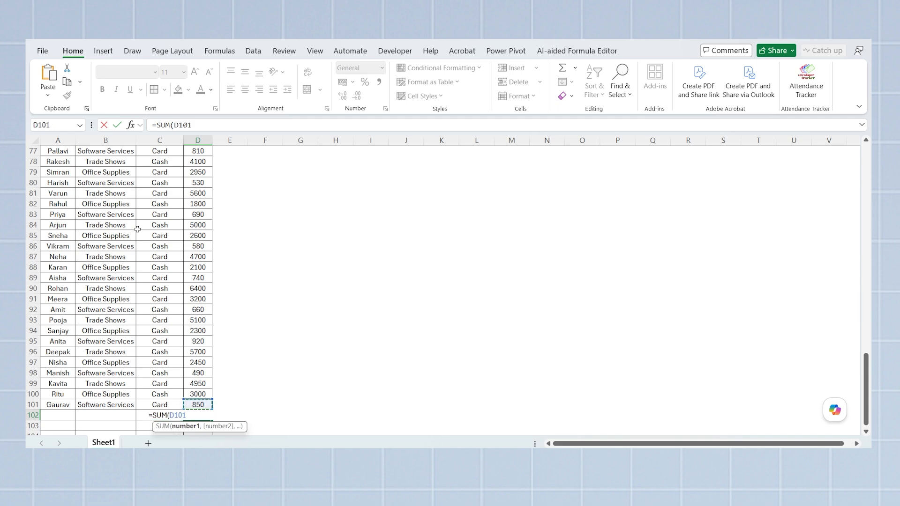
{"action": "key", "text": "ctrl+shift+Up"}
{"action": "key", "text": "shift+Down"}
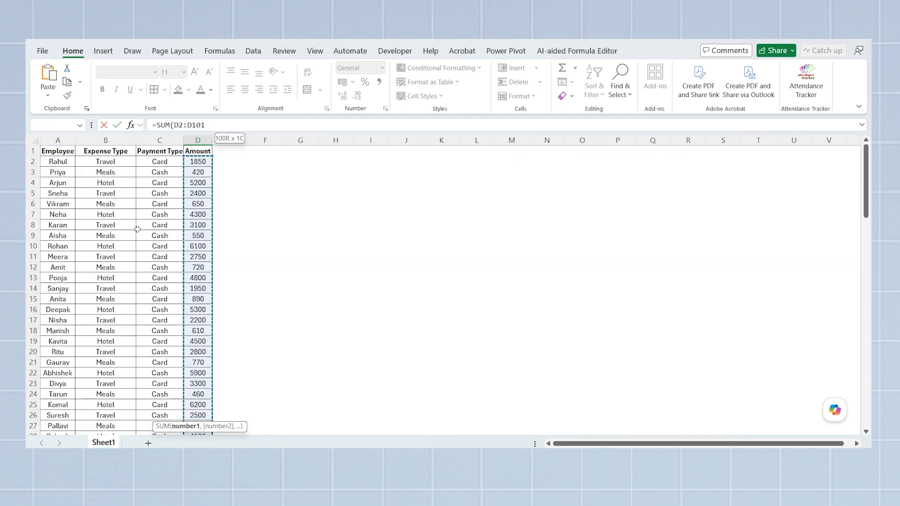
{"action": "key", "text": "Return"}
{"action": "key", "text": "Up"}
{"action": "key", "text": "ctrl+b"}
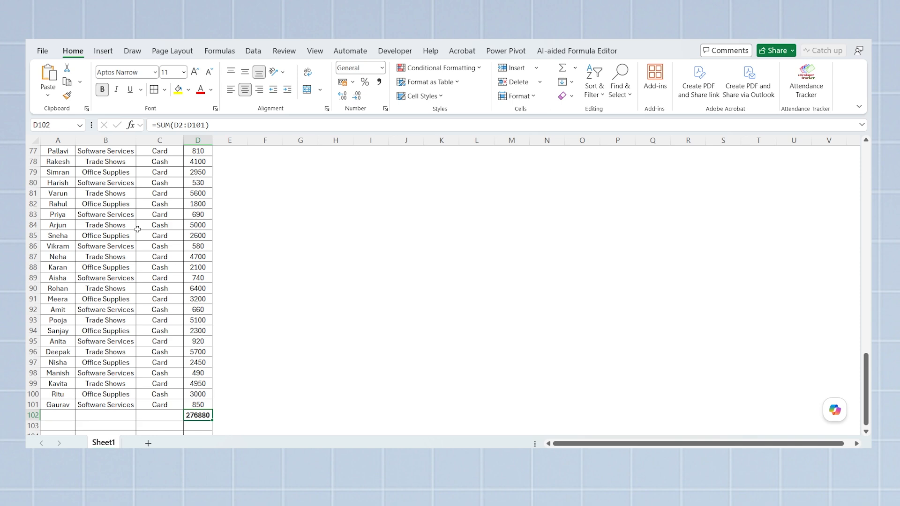
Add filters to the header row again and show only the Meals rows in the Expense Type column.
{"action": "key", "text": "ctrl+Up"}
{"action": "key", "text": "ctrl+shift+l"}
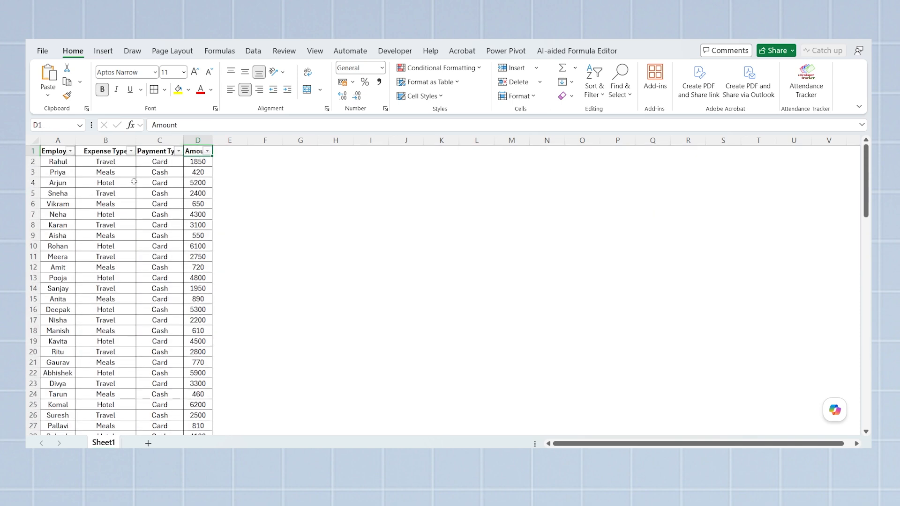
{"action": "left_click", "coordinate": [131, 150]}
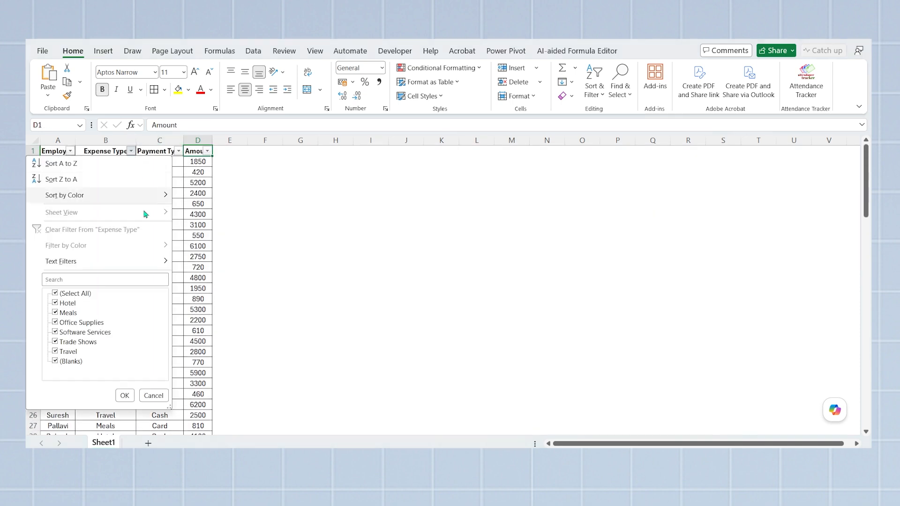
{"action": "left_click", "coordinate": [72, 294]}
{"action": "left_click", "coordinate": [68, 312]}
{"action": "left_click", "coordinate": [124, 395]}
{"action": "left_click", "coordinate": [119, 393]}
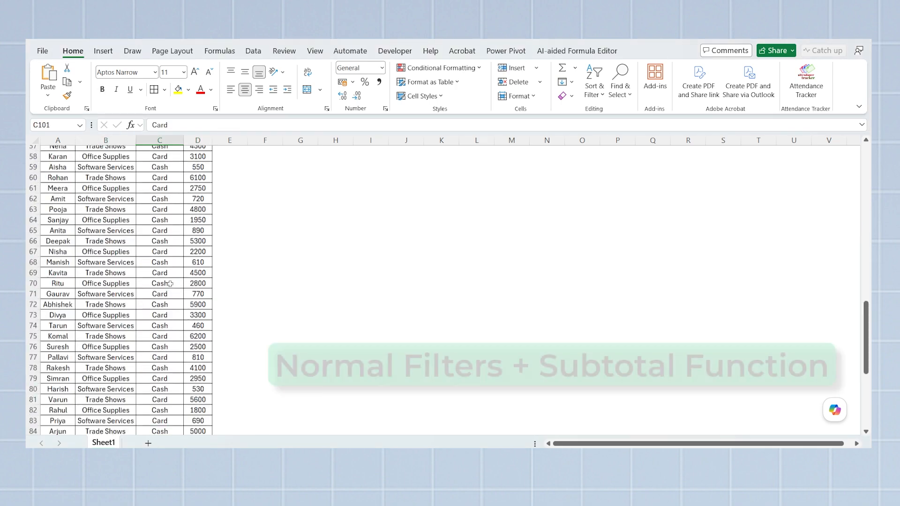
Delete the total in cell D102 and enter =SUBTOTAL(9,D2:D101) in its place.
{"action": "scroll", "coordinate": [170, 291], "scroll_direction": "down", "scroll_amount": 3}
{"action": "key", "text": "Delete"}
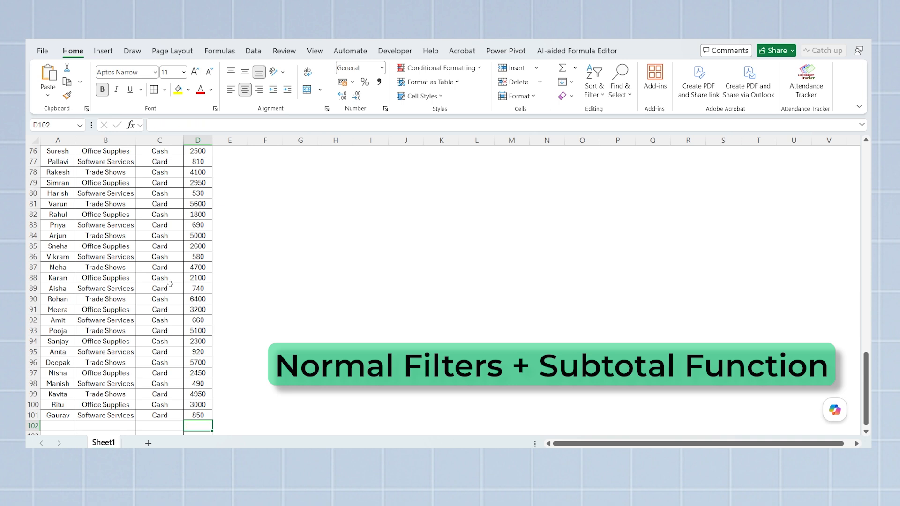
{"action": "scroll", "coordinate": [170, 283], "scroll_direction": "down", "scroll_amount": 1}
{"action": "type", "text": "=sub"}
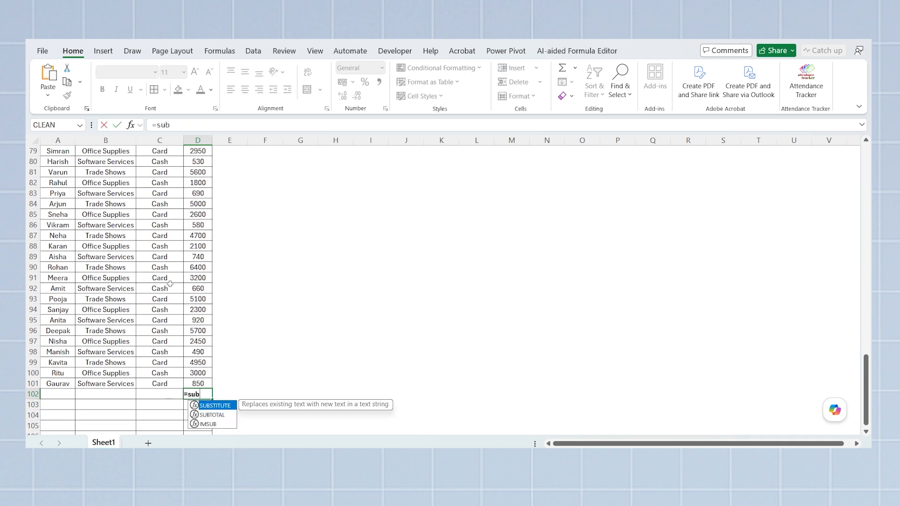
{"action": "key", "text": "Down"}
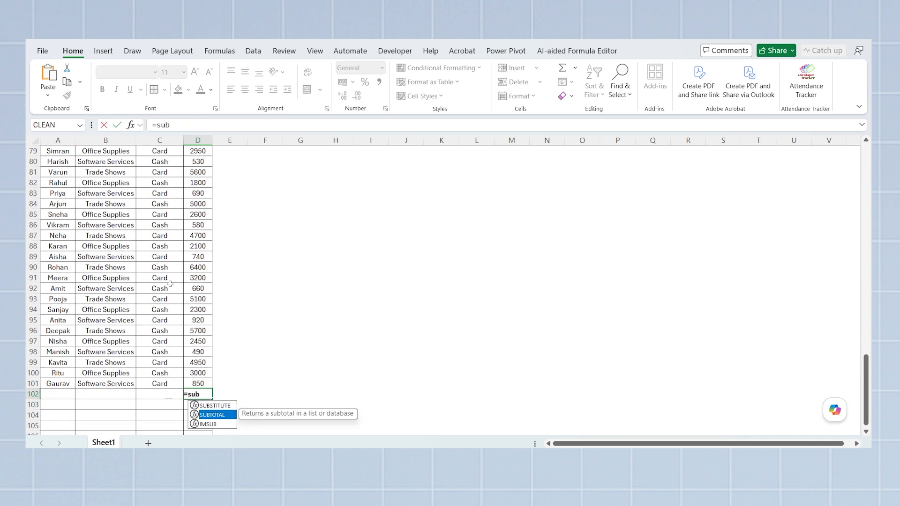
{"action": "key", "text": "Tab"}
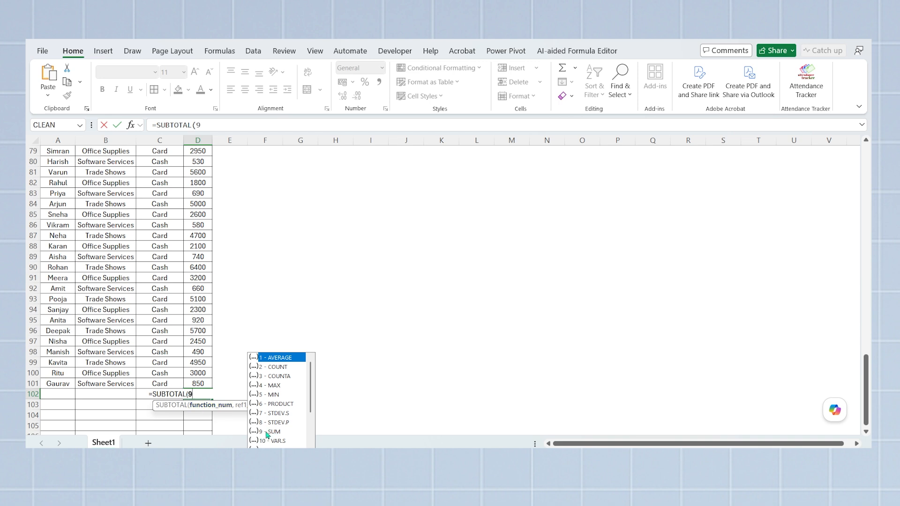
{"action": "type", "text": ","}
{"action": "left_click", "coordinate": [198, 382]}
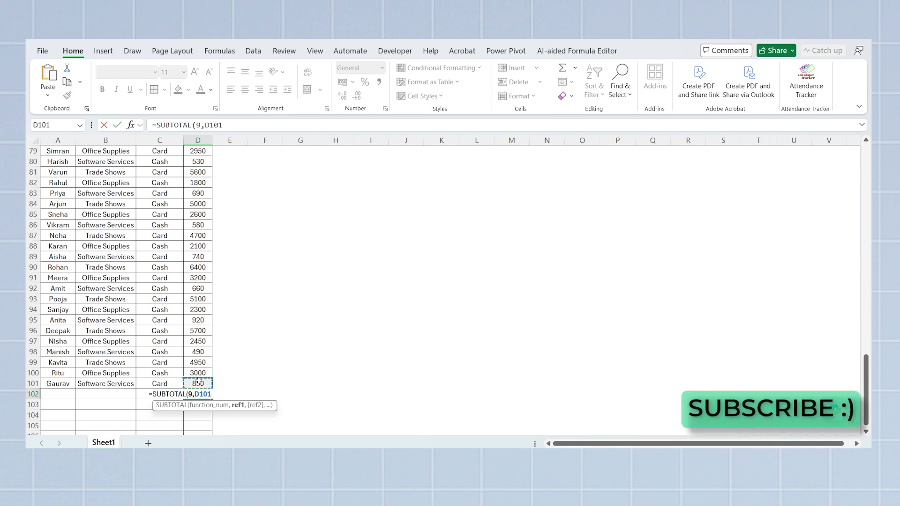
{"action": "key", "text": "ctrl+shift+Up"}
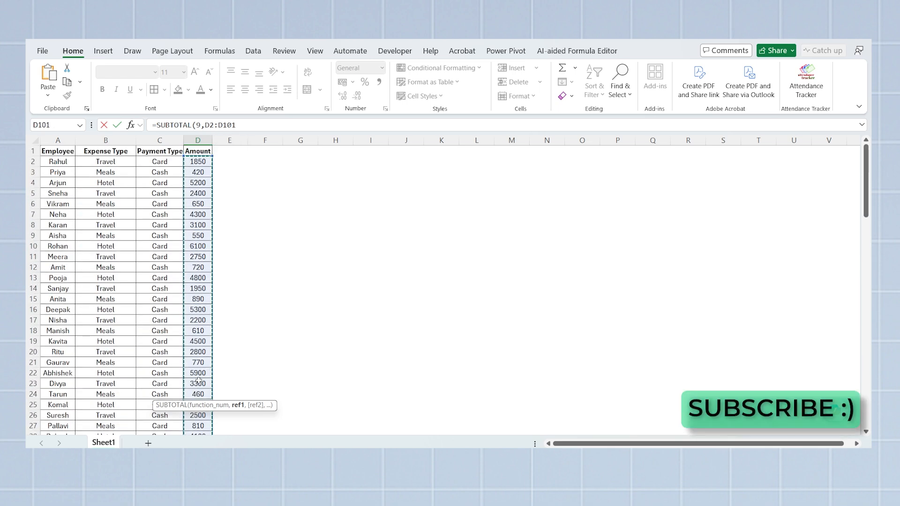
{"action": "key", "text": "Return"}
Turn on filters for the header row and limit the Expense Type column to Hotel.
{"action": "key", "text": "ctrl+Up"}
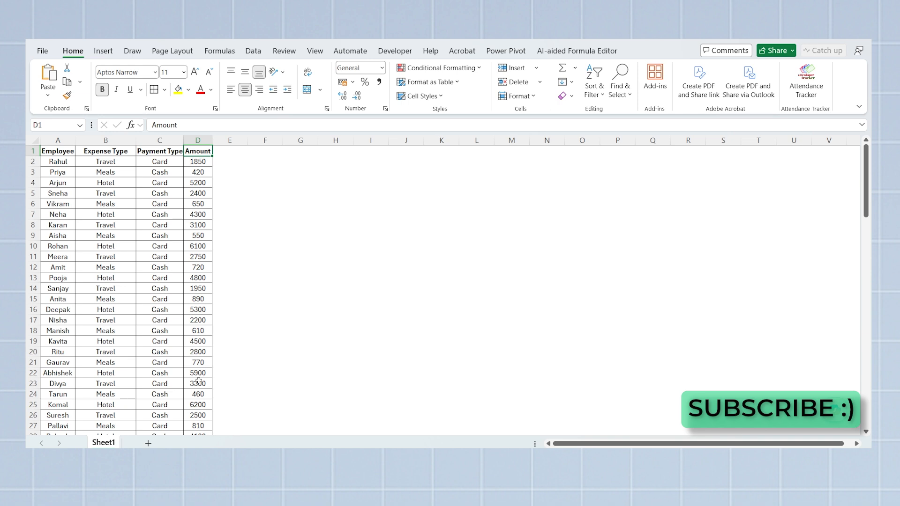
{"action": "key", "text": "ctrl+shift+l"}
{"action": "left_click", "coordinate": [131, 151]}
{"action": "left_click", "coordinate": [73, 294]}
{"action": "left_click", "coordinate": [68, 303]}
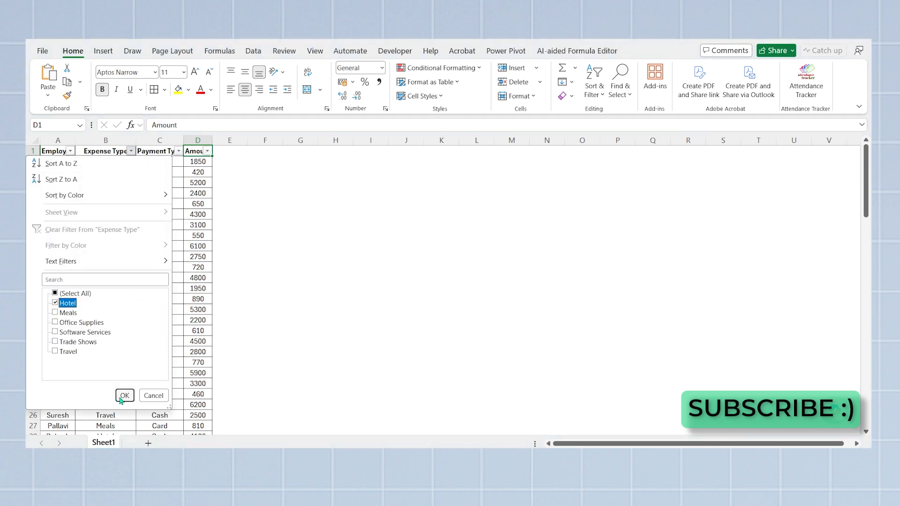
{"action": "left_click", "coordinate": [125, 395]}
Change the Expense Type filter to show Office Supplies instead of Hotel.
{"action": "left_click", "coordinate": [131, 151]}
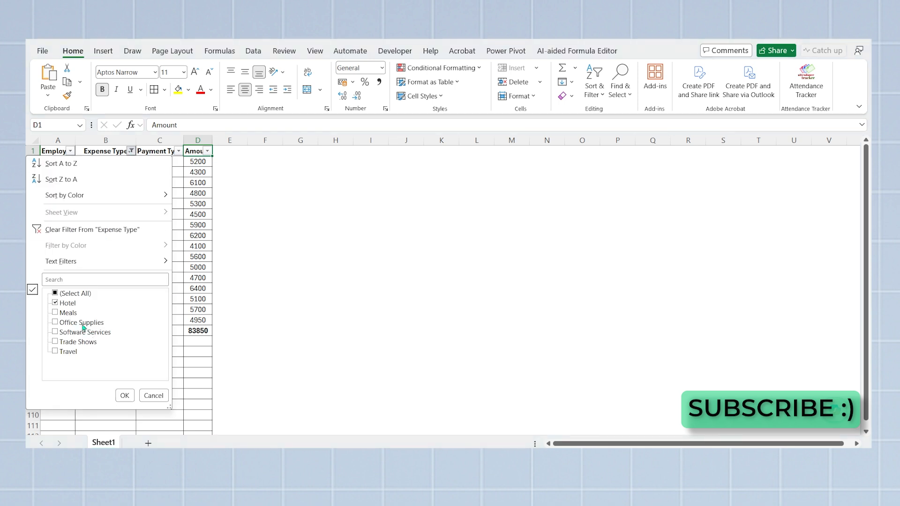
{"action": "left_click", "coordinate": [66, 303]}
{"action": "left_click", "coordinate": [77, 323]}
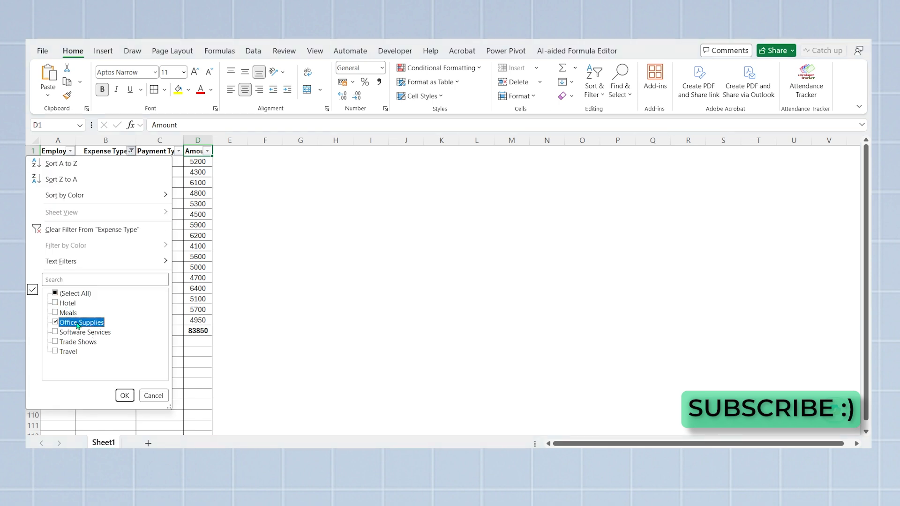
{"action": "left_click", "coordinate": [125, 395]}
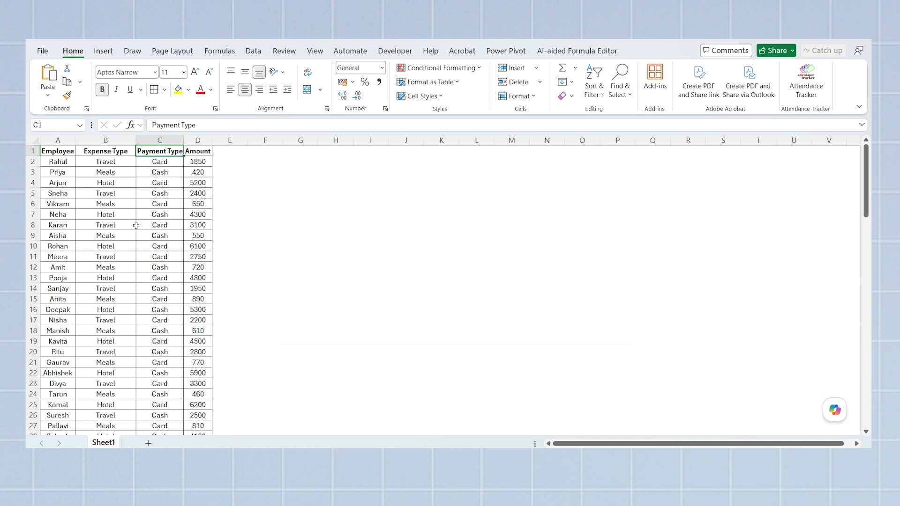
Convert the expense data in A1:D101 into an Excel table with headers.
{"action": "key", "text": "ctrl+t"}
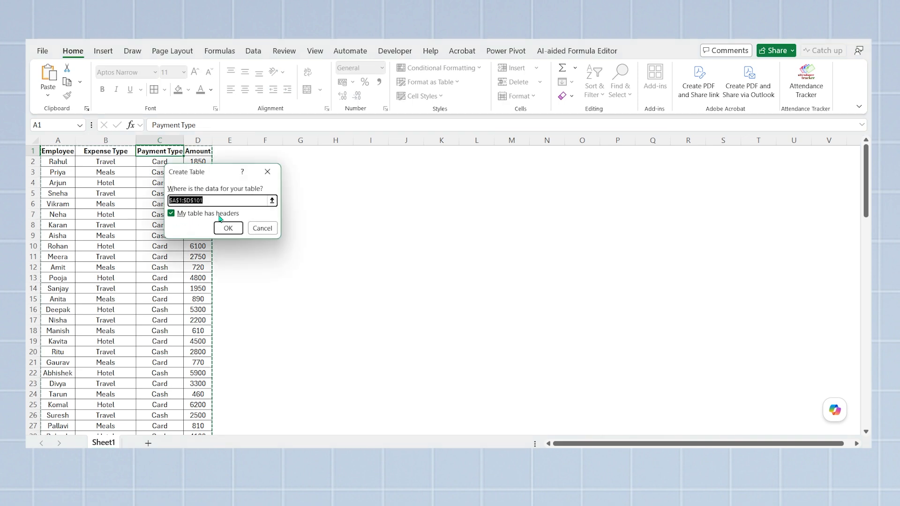
{"action": "left_click", "coordinate": [228, 227]}
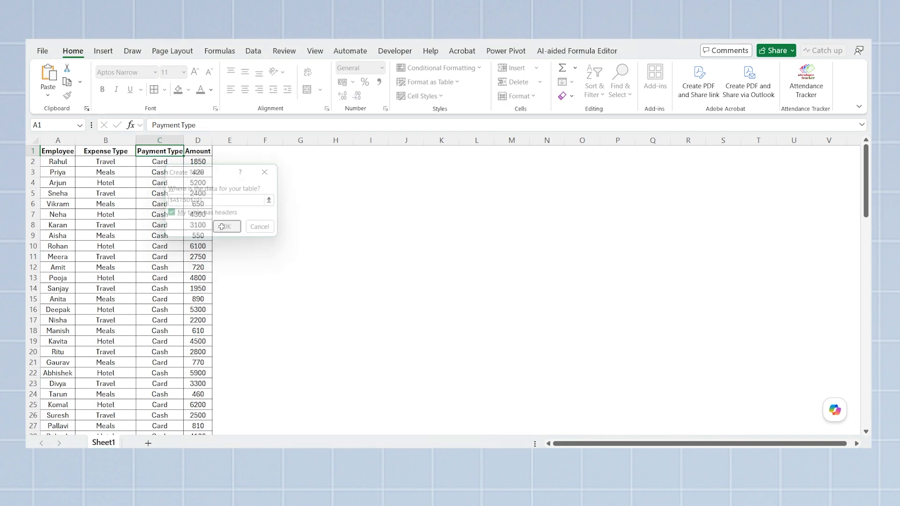
{"action": "left_click", "coordinate": [178, 225]}
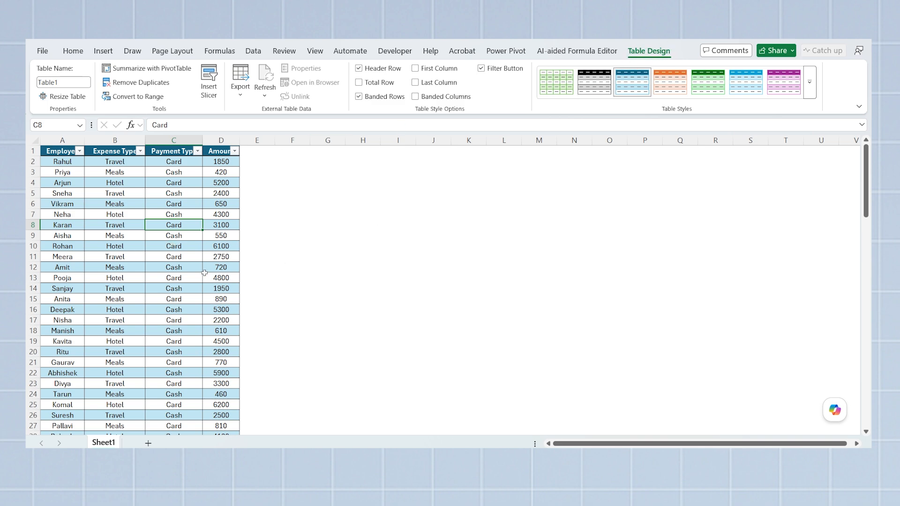
Turn on the Total Row for the expense table to total the Amount column beneath the last record.
{"action": "key", "text": "ctrl+Down"}
{"action": "key", "text": "ctrl+Down"}
{"action": "key", "text": "ctrl+Up"}
{"action": "key", "text": "Down"}
{"action": "key", "text": "Right"}
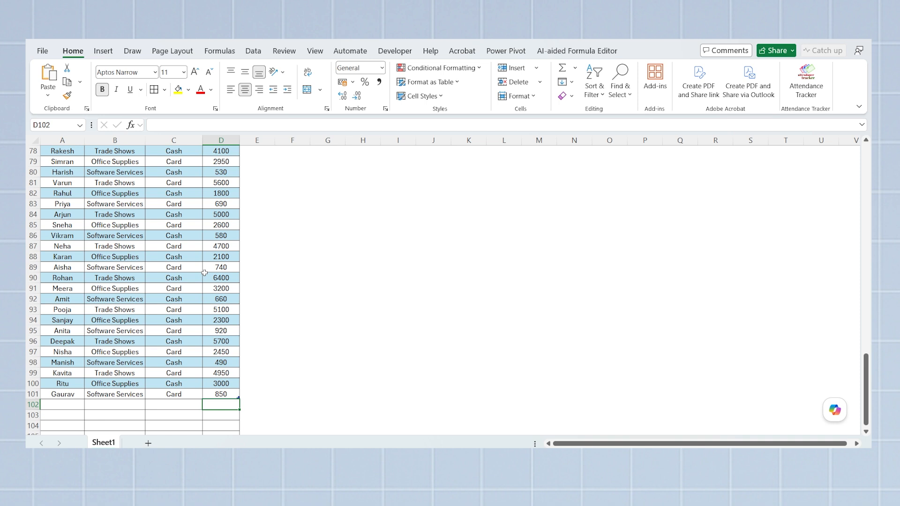
{"action": "left_click", "coordinate": [205, 276]}
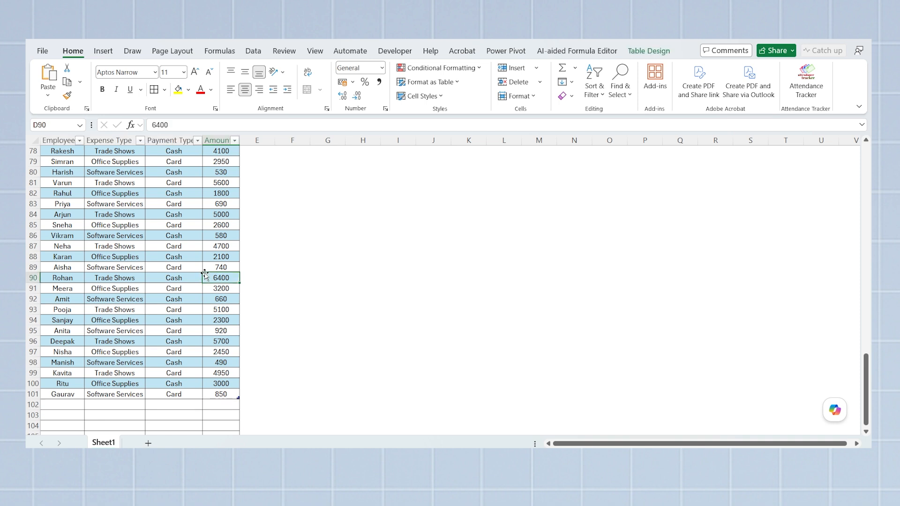
{"action": "left_click", "coordinate": [649, 53]}
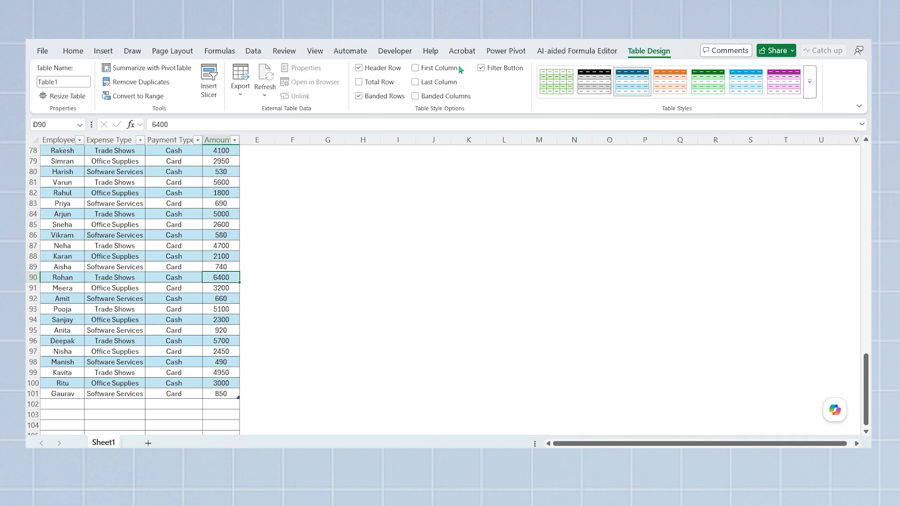
{"action": "left_click", "coordinate": [364, 85]}
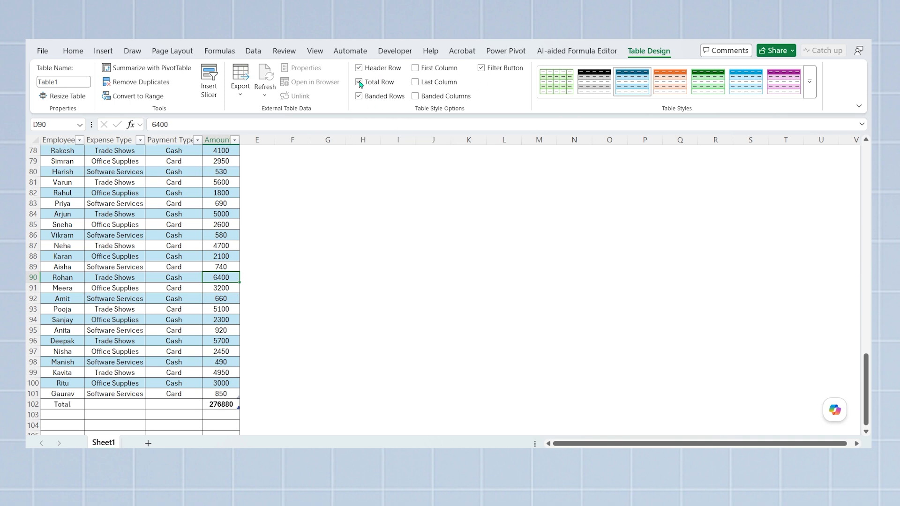
Filter the table's Expense Type column to show only Hotel.
{"action": "left_click", "coordinate": [182, 374]}
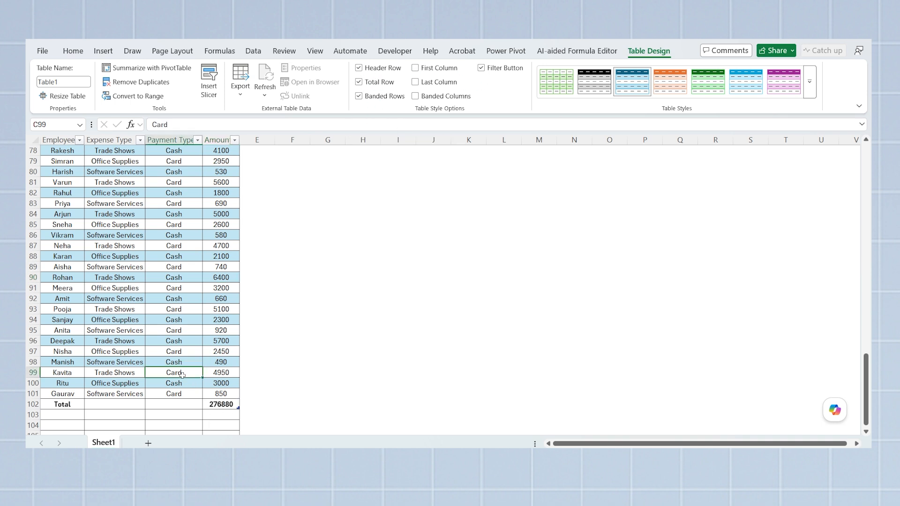
{"action": "key", "text": "ctrl+Up"}
{"action": "left_click", "coordinate": [139, 151]}
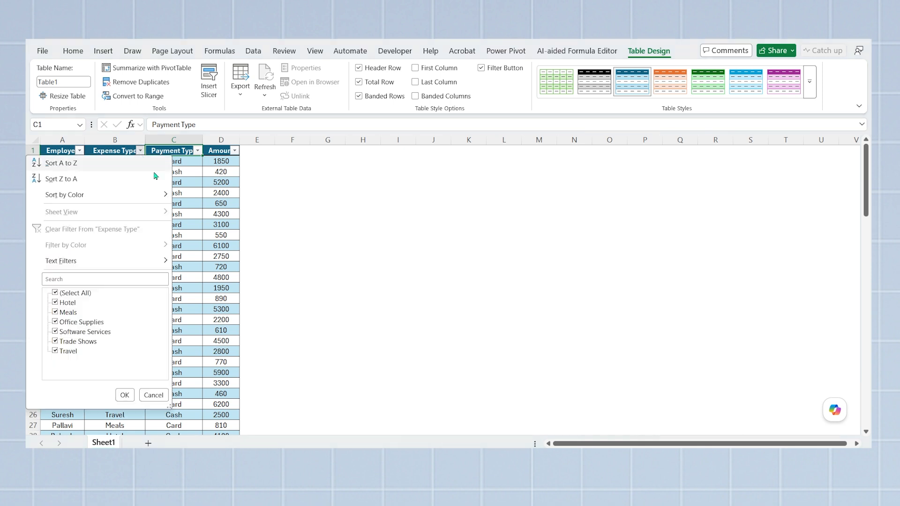
{"action": "left_click", "coordinate": [73, 294]}
{"action": "left_click", "coordinate": [70, 303]}
{"action": "left_click", "coordinate": [124, 395]}
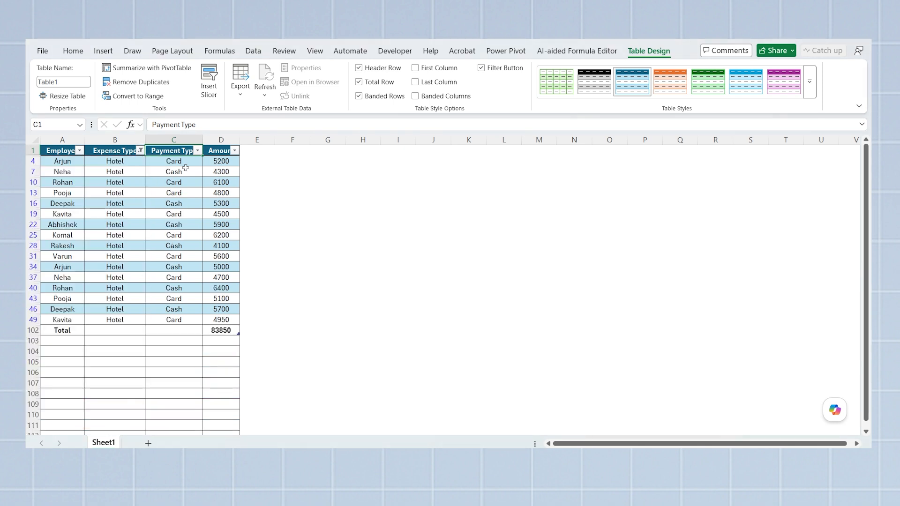
Limit the Payment Type column to Cash as well, and turn the table's filters back off.
{"action": "left_click", "coordinate": [197, 150]}
{"action": "left_click", "coordinate": [77, 358]}
{"action": "left_click", "coordinate": [155, 394]}
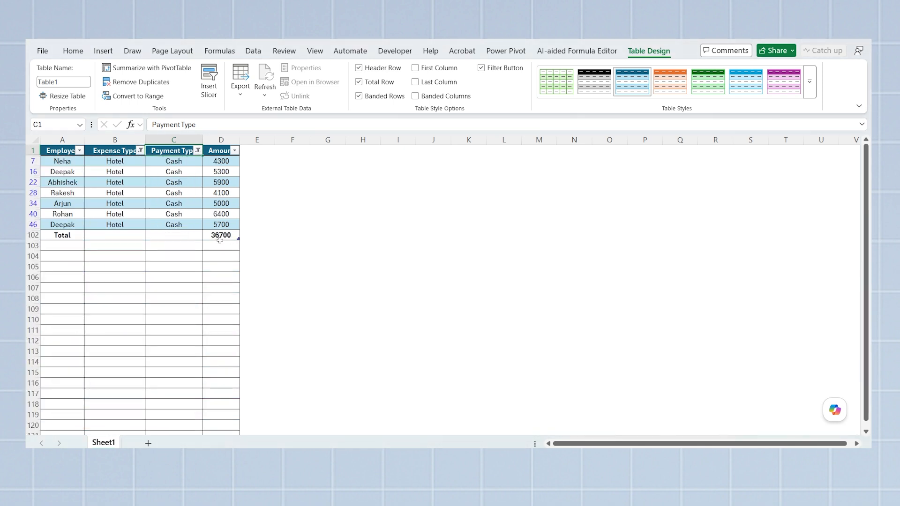
{"action": "left_click", "coordinate": [156, 203]}
{"action": "key", "text": "ctrl+shift+l"}
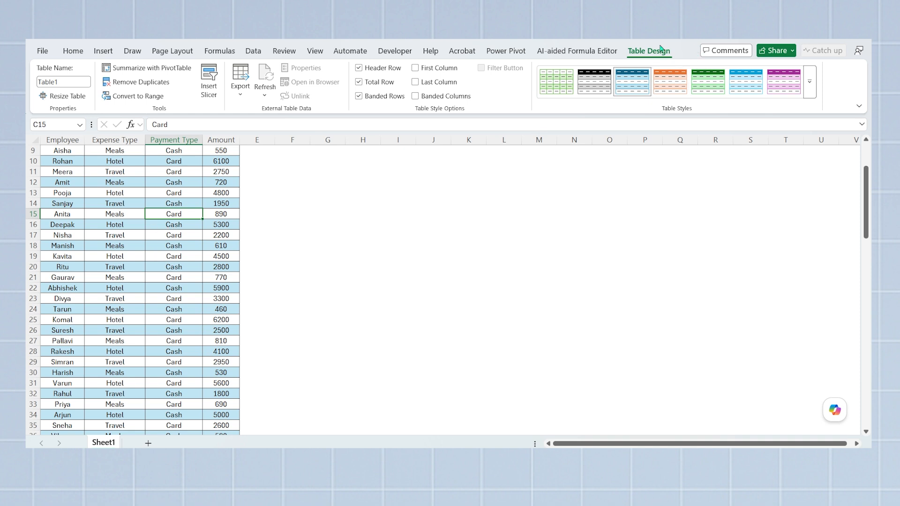
Insert slicers for Expense Type and Payment Type, placing the Payment Type slicer directly beside the Expense Type slicer.
{"action": "left_click", "coordinate": [209, 84]}
{"action": "left_click", "coordinate": [174, 123]}
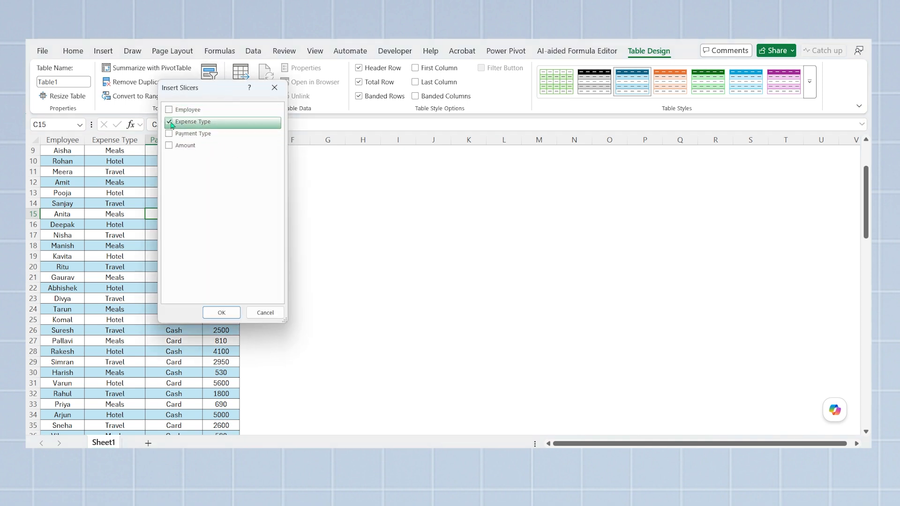
{"action": "left_click", "coordinate": [169, 134]}
{"action": "left_click", "coordinate": [211, 311]}
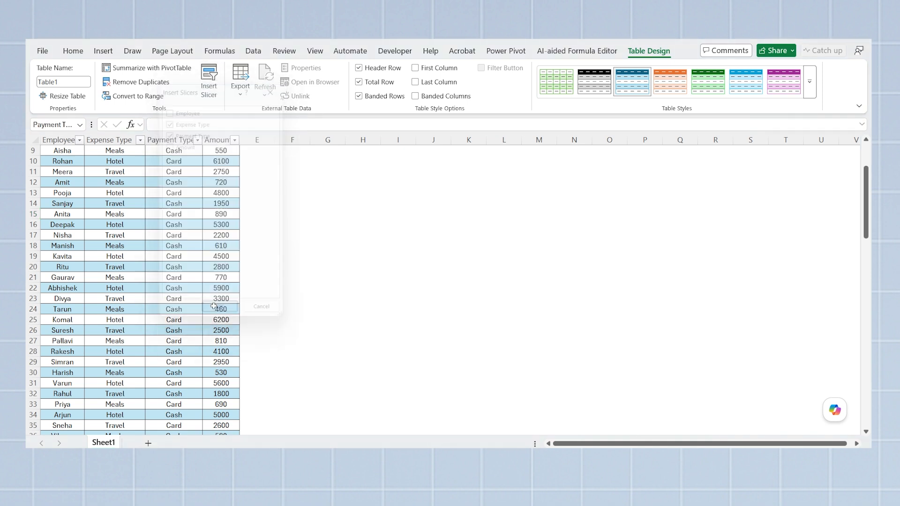
{"action": "left_click_drag", "start_coordinate": [447, 236], "coordinate": [314, 201]}
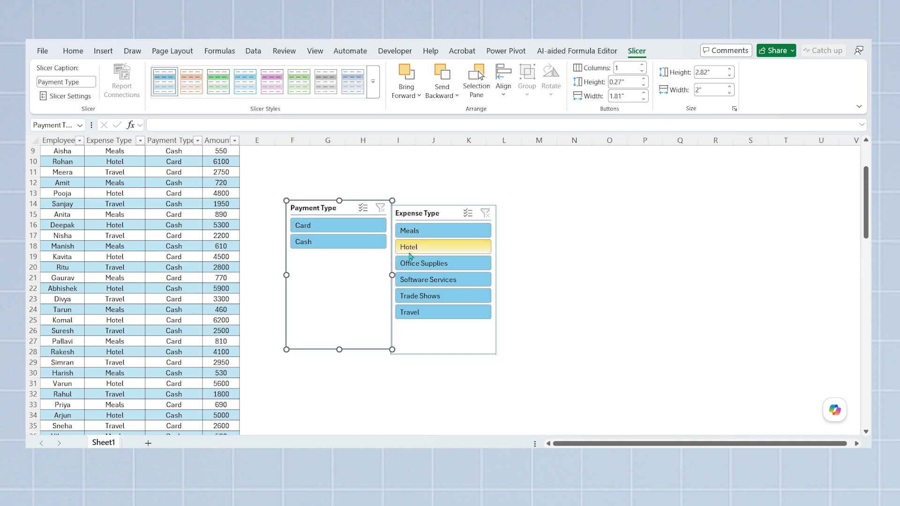
Filter the table with the slicers to Meals paid by Card, and switch the expense type to Office Supplies.
{"action": "left_click", "coordinate": [415, 230]}
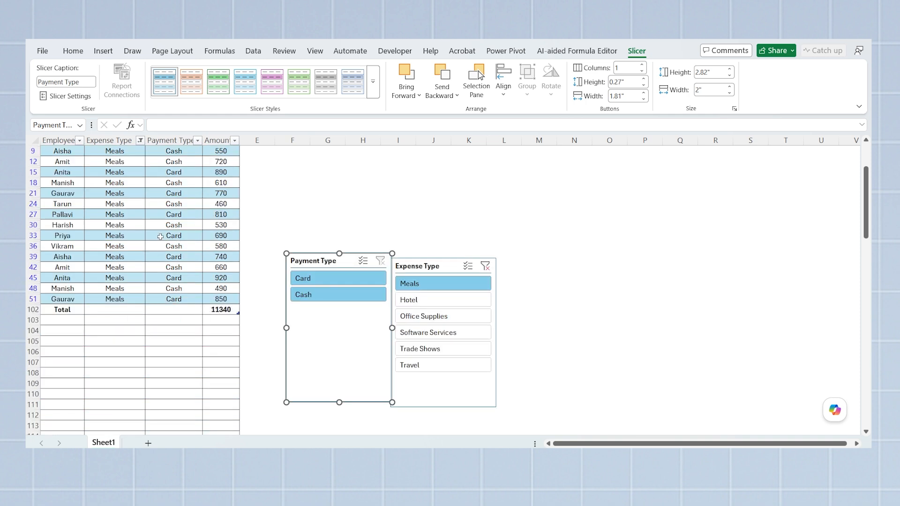
{"action": "left_click", "coordinate": [312, 282]}
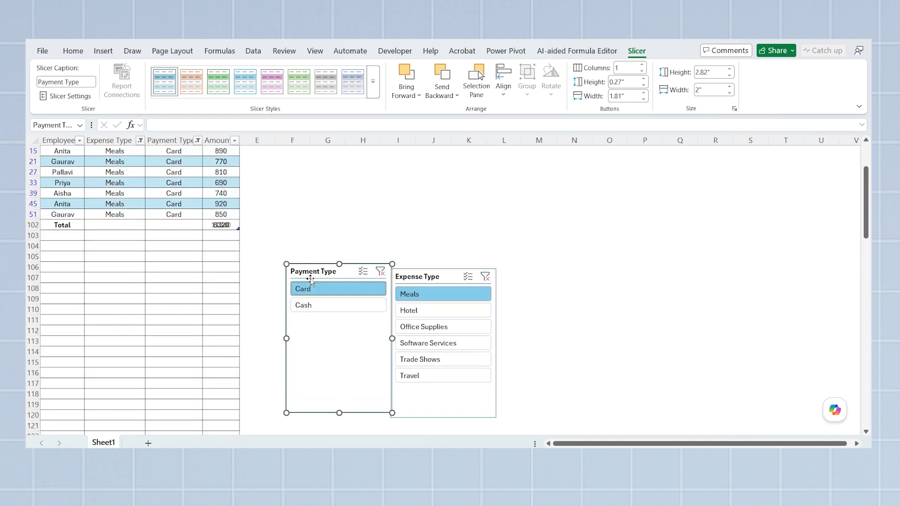
{"action": "left_click", "coordinate": [441, 330]}
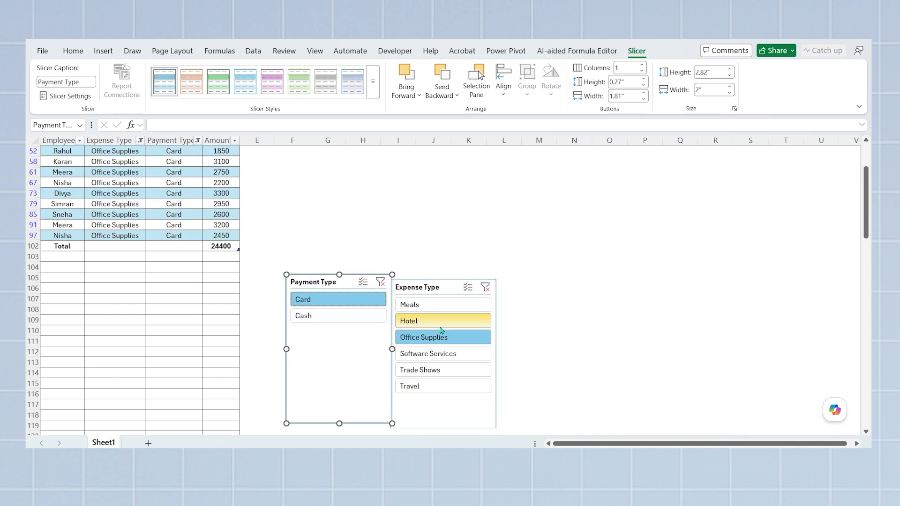
Filter the table with the slicers to Travel expenses paid in Cash.
{"action": "left_click", "coordinate": [432, 384]}
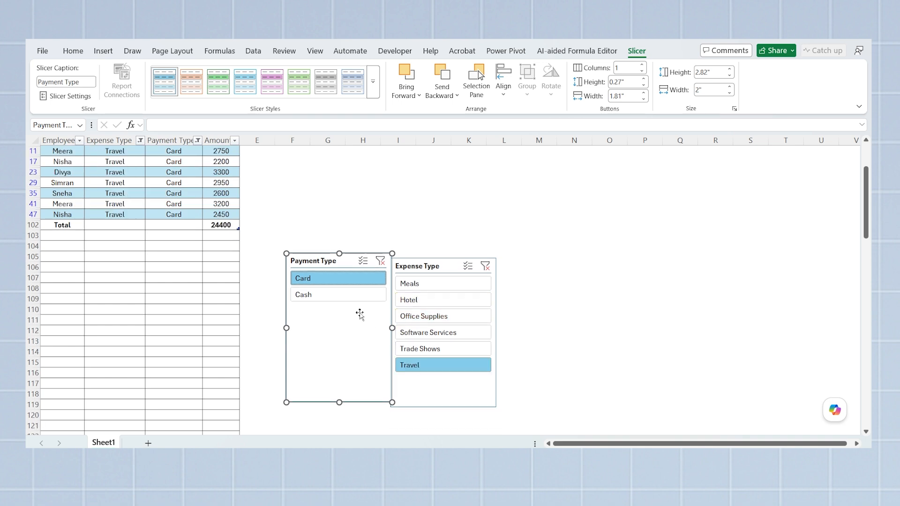
{"action": "left_click", "coordinate": [351, 297]}
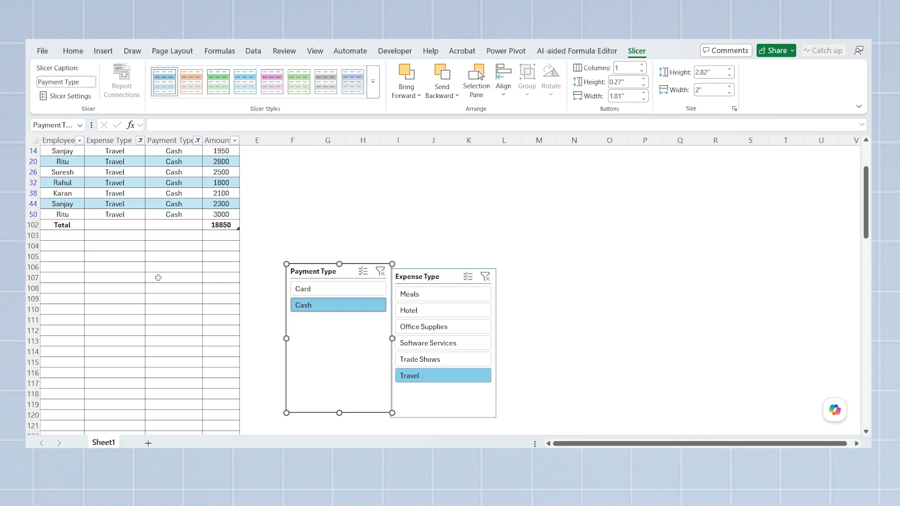
{"action": "key", "text": "Escape"}
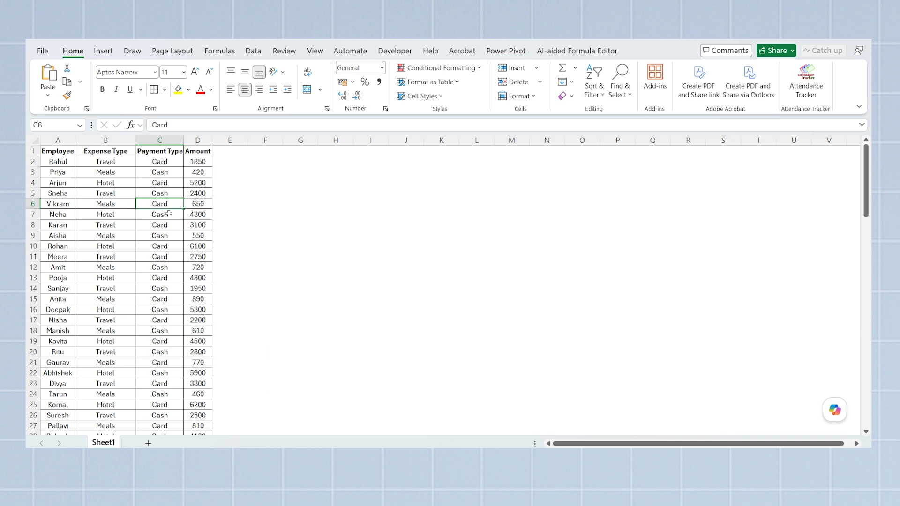
{"action": "left_click", "coordinate": [257, 162]}
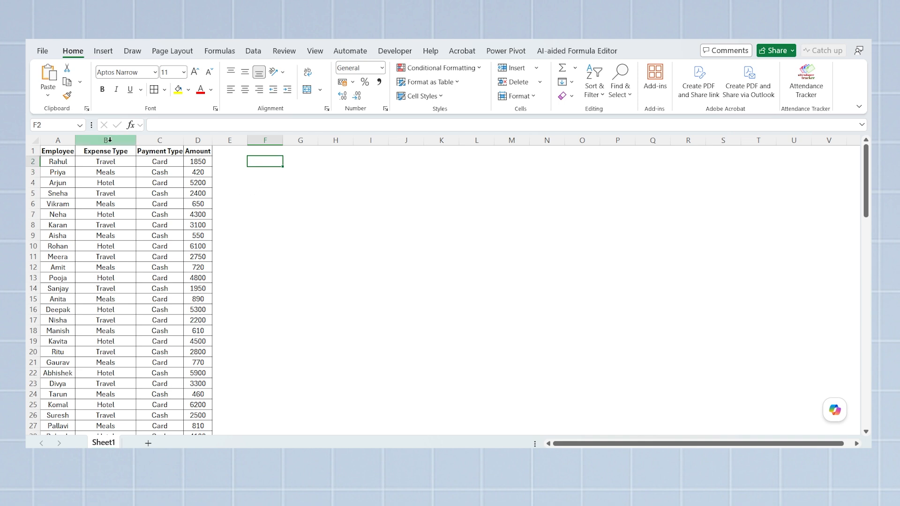
{"action": "left_click", "coordinate": [108, 139]}
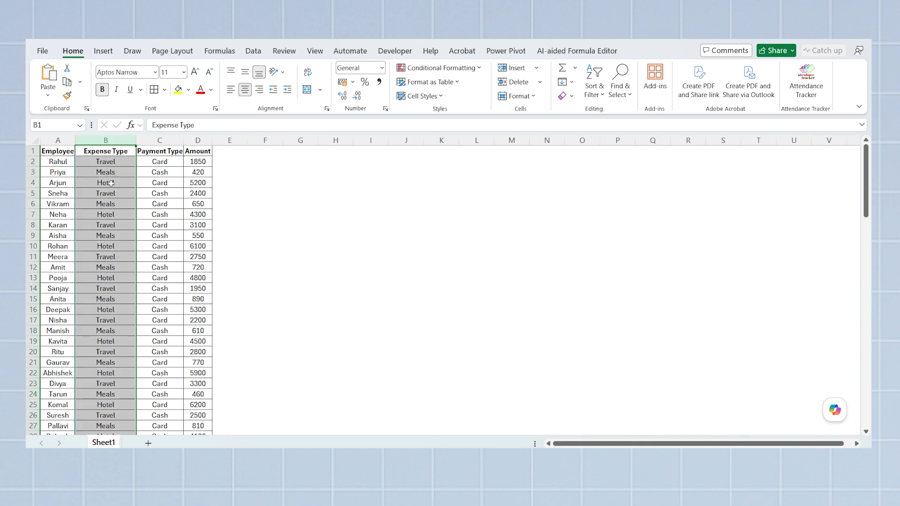
{"action": "left_click", "coordinate": [160, 141]}
List the distinct expense types from F3 downwards with =UNIQUE(B2:B101), and fit column F to its contents.
{"action": "left_click", "coordinate": [269, 175]}
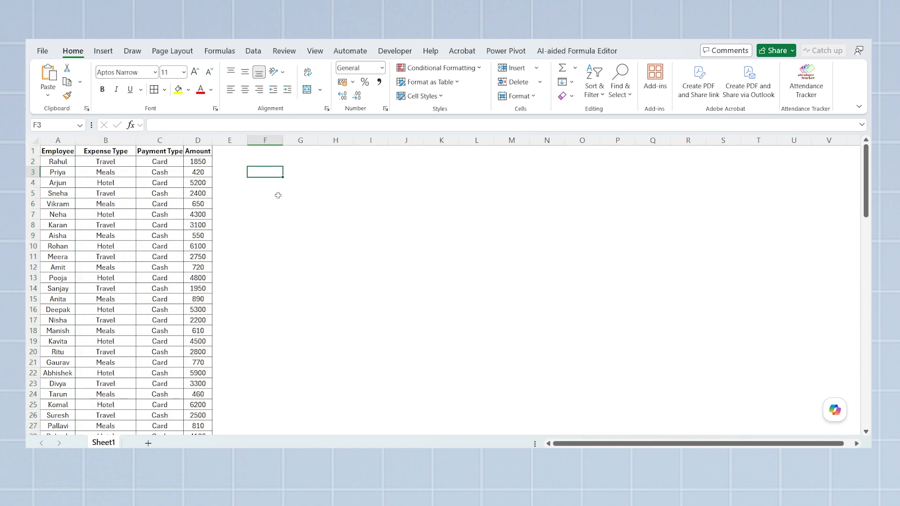
{"action": "type", "text": "=uniqu"}
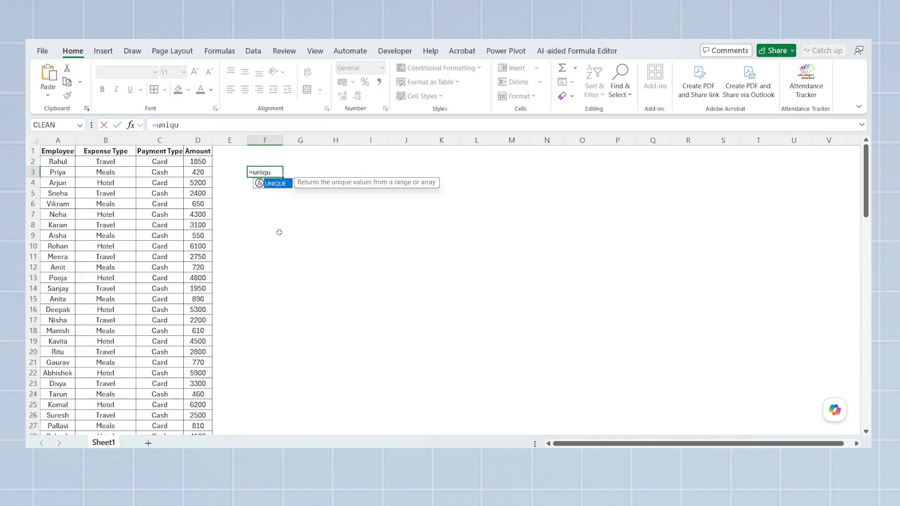
{"action": "key", "text": "Tab"}
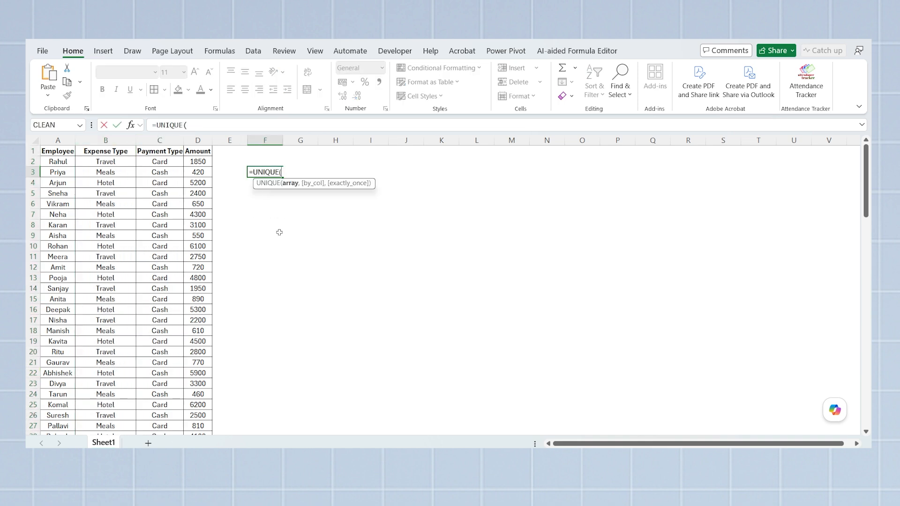
{"action": "left_click", "coordinate": [106, 161]}
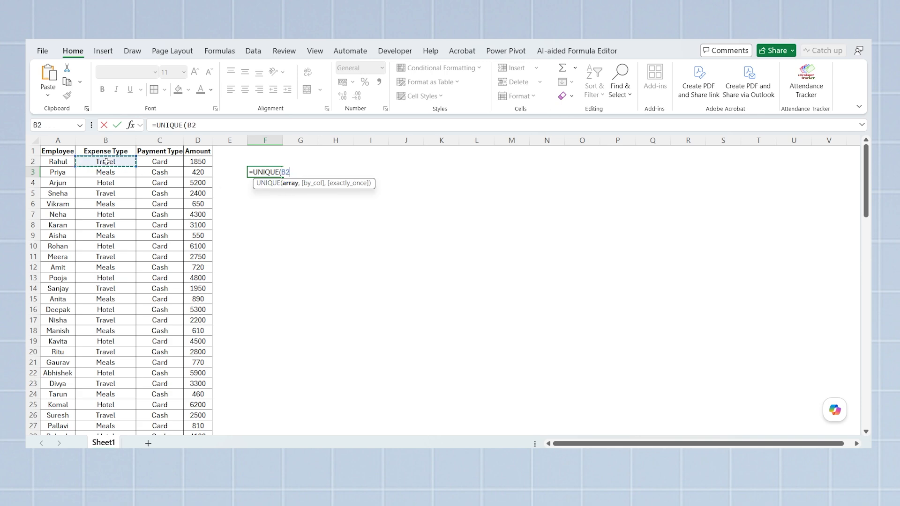
{"action": "key", "text": "ctrl+shift+Down"}
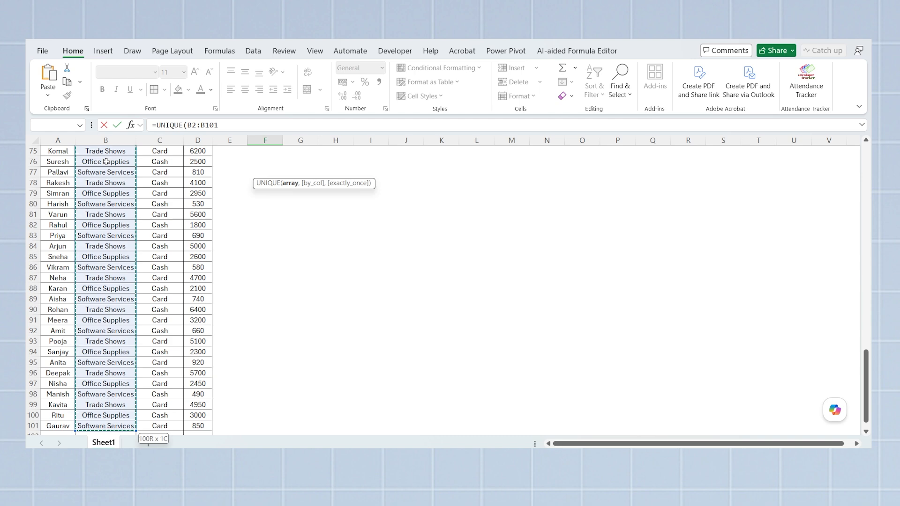
{"action": "key", "text": "ctrl+BackSpace"}
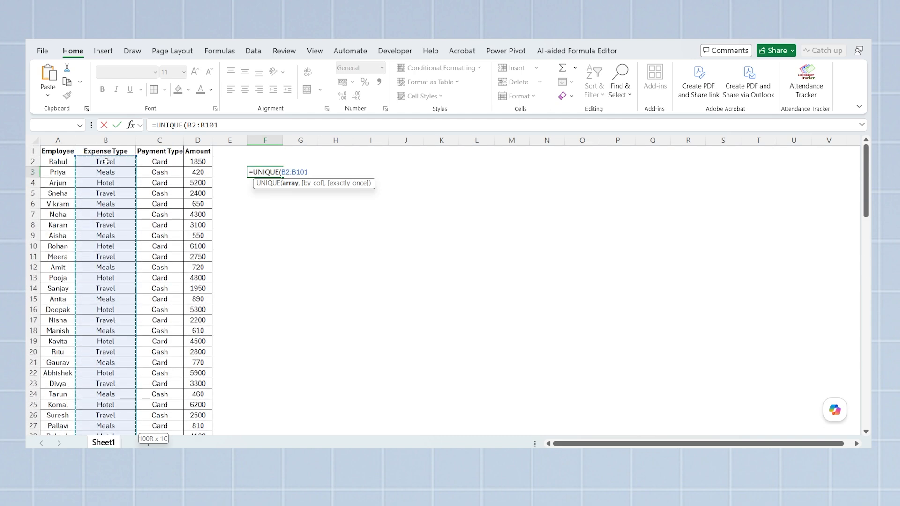
{"action": "type", "text": ")"}
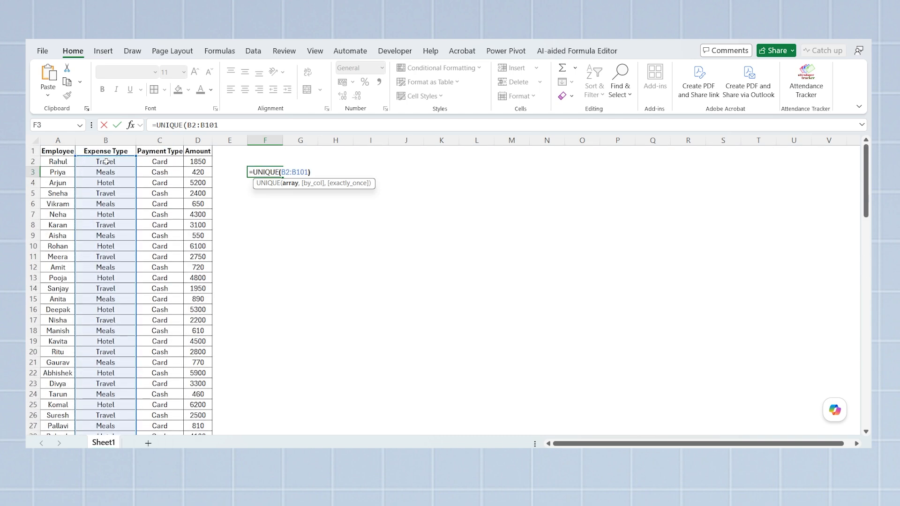
{"action": "key", "text": "Return"}
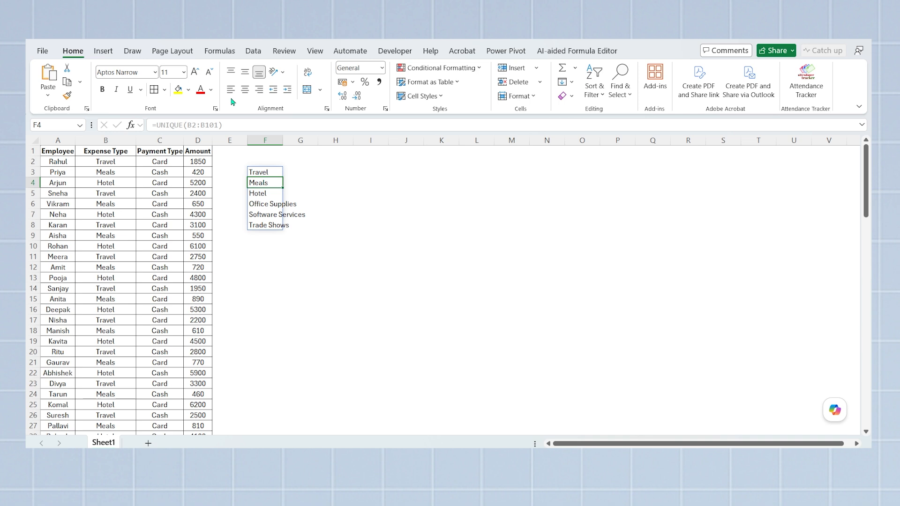
{"action": "double_click", "coordinate": [283, 140]}
{"action": "left_click_drag", "start_coordinate": [266, 173], "coordinate": [277, 226]}
List the distinct payment types in G2 with the formula =UNIQUE(C2:C101).
{"action": "left_click_drag", "start_coordinate": [325, 160], "coordinate": [361, 161]}
{"action": "key", "text": "shift+Left"}
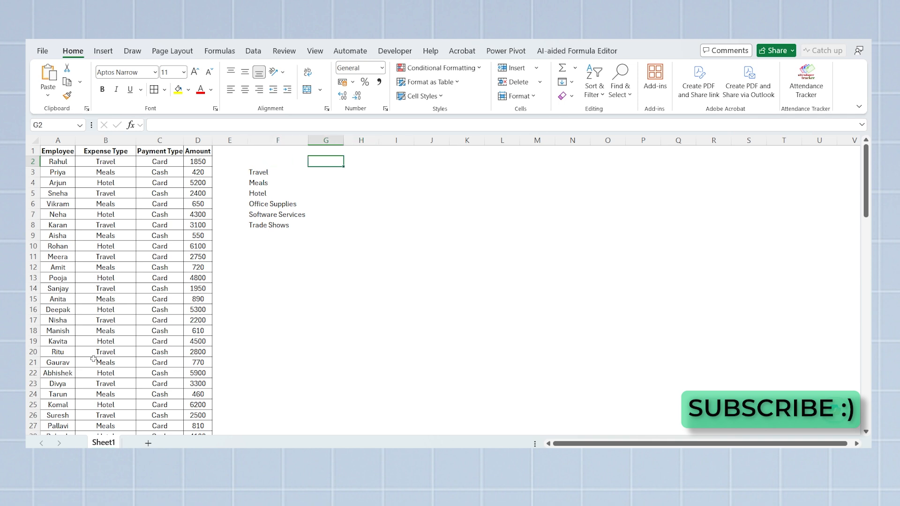
{"action": "type", "text": "=UNIQUE("}
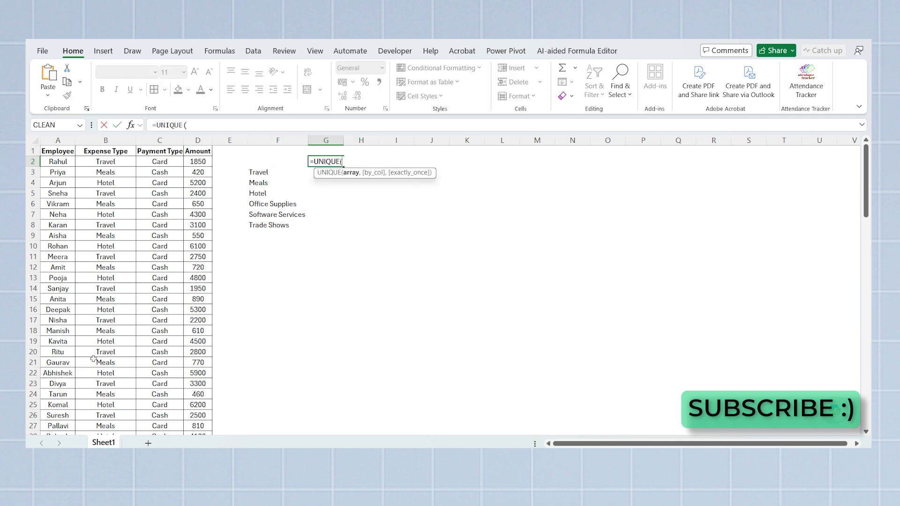
{"action": "left_click", "coordinate": [169, 161]}
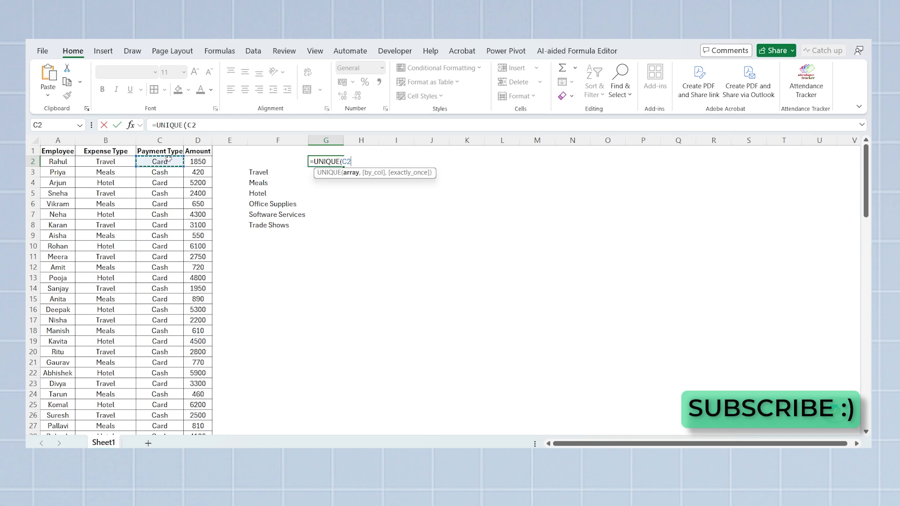
{"action": "key", "text": "ctrl+shift+Down"}
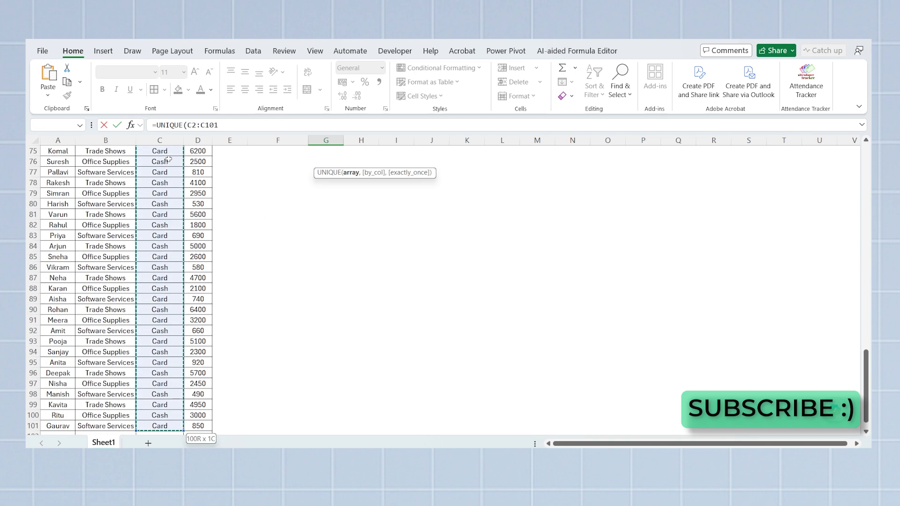
{"action": "key", "text": "ctrl+BackSpace"}
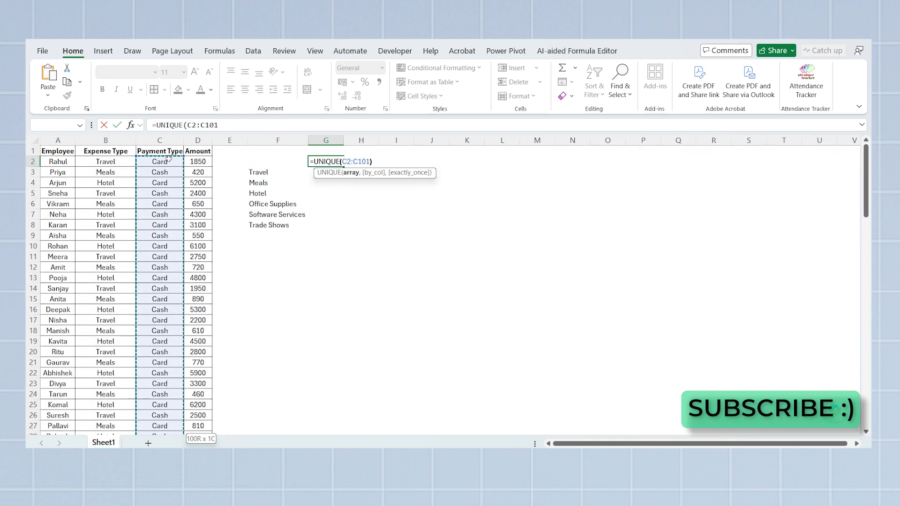
{"action": "key", "text": "Return"}
{"action": "left_click", "coordinate": [325, 141]}
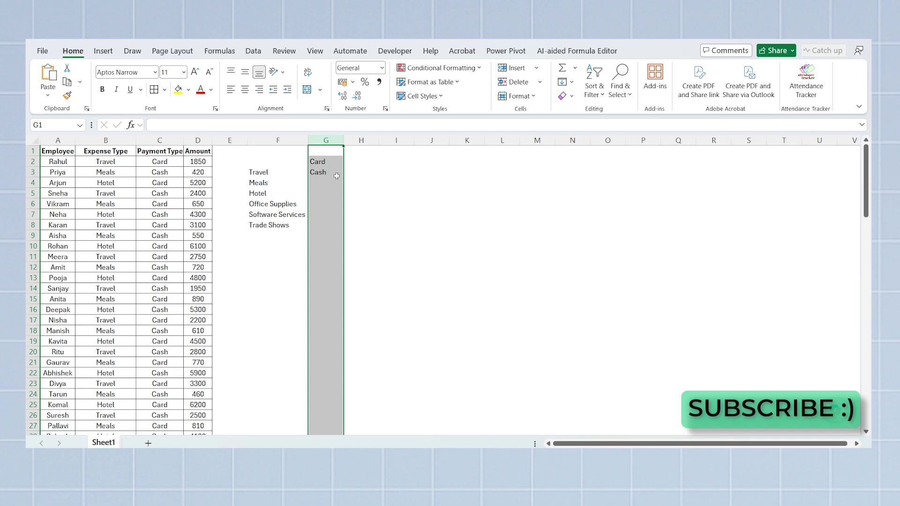
{"action": "left_click", "coordinate": [356, 161]}
Wrap the G2 formula in TRANSPOSE so the payment types run across the row: =TRANSPOSE(UNIQUE(C2:C101)).
{"action": "left_click", "coordinate": [322, 161]}
{"action": "double_click", "coordinate": [325, 164]}
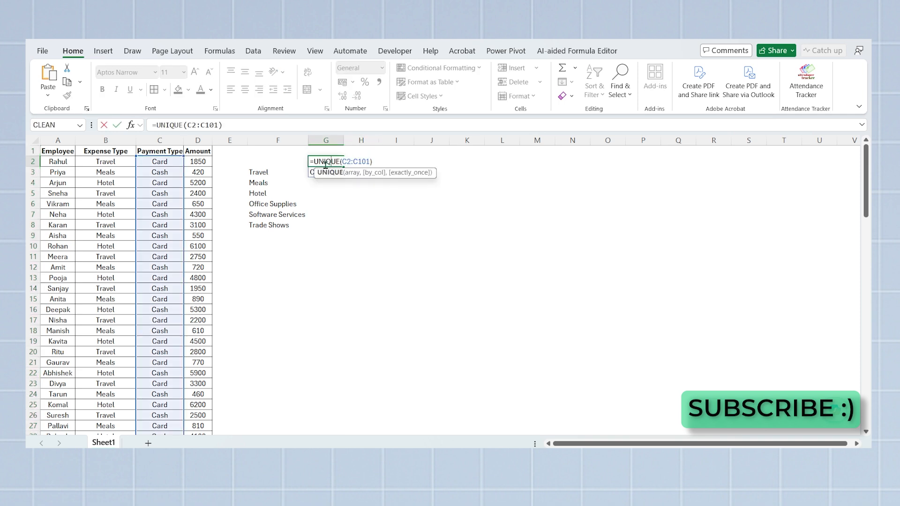
{"action": "left_click", "coordinate": [316, 161]}
{"action": "type", "text": "Tra"}
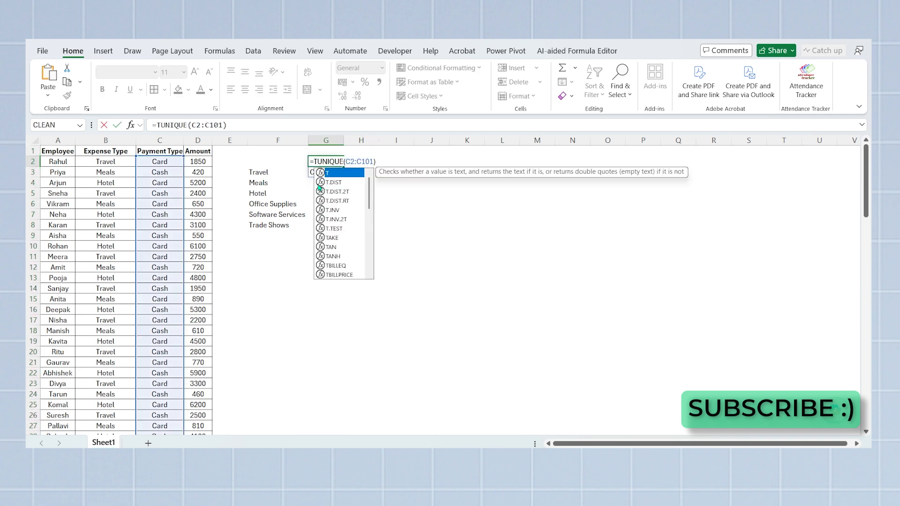
{"action": "double_click", "coordinate": [320, 183]}
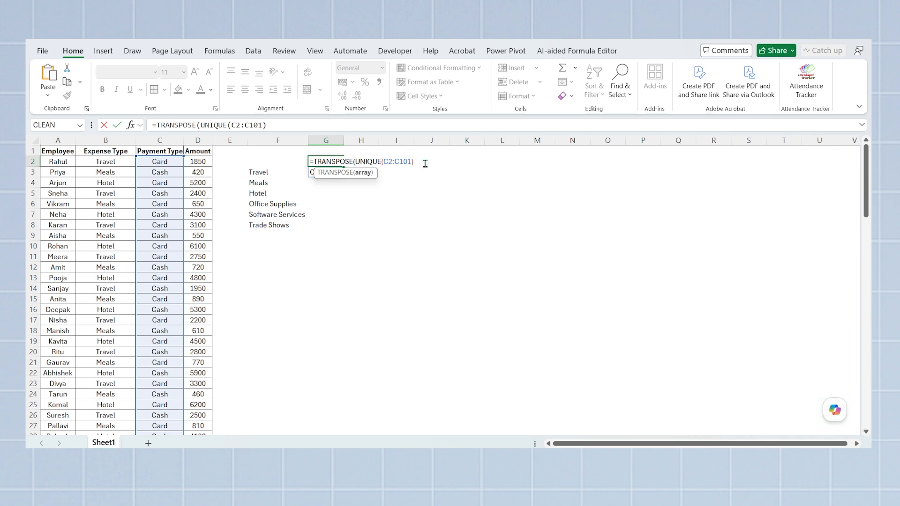
{"action": "key", "text": "Return"}
{"action": "key", "text": "Up"}
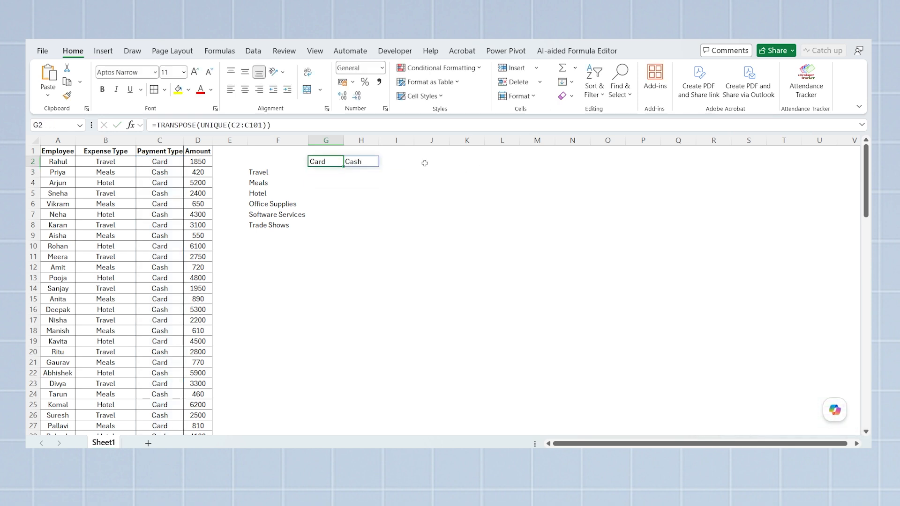
Start a SUMIFS formula in G3 with the amounts D2:D101 as the sum range.
{"action": "key", "text": "Down"}
{"action": "type", "text": "=su"}
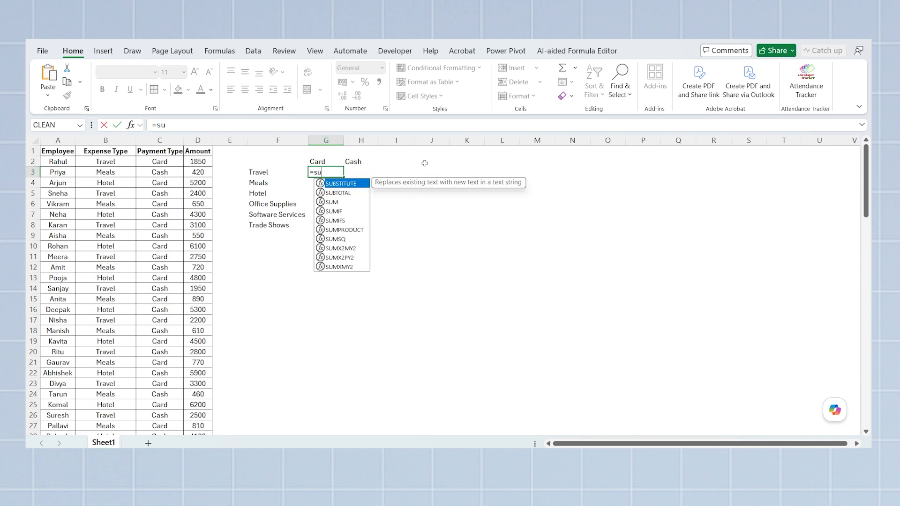
{"action": "type", "text": "mifs"}
{"action": "key", "text": "Tab"}
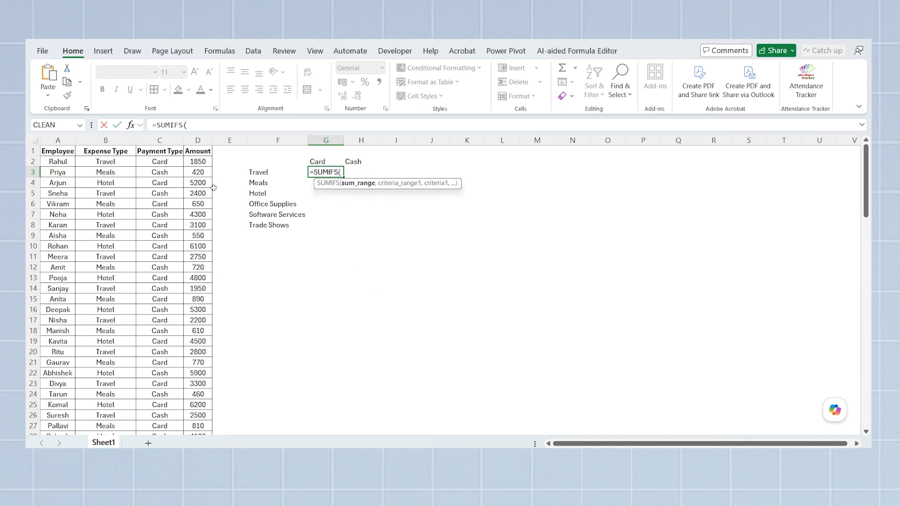
{"action": "left_click", "coordinate": [204, 162]}
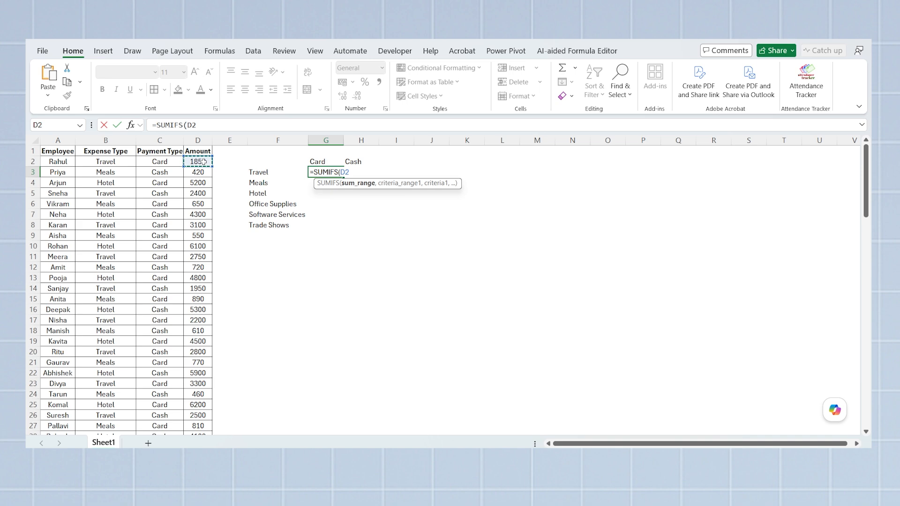
{"action": "key", "text": "ctrl+shift+Down"}
{"action": "scroll", "coordinate": [203, 163], "scroll_direction": "up", "scroll_amount": 20}
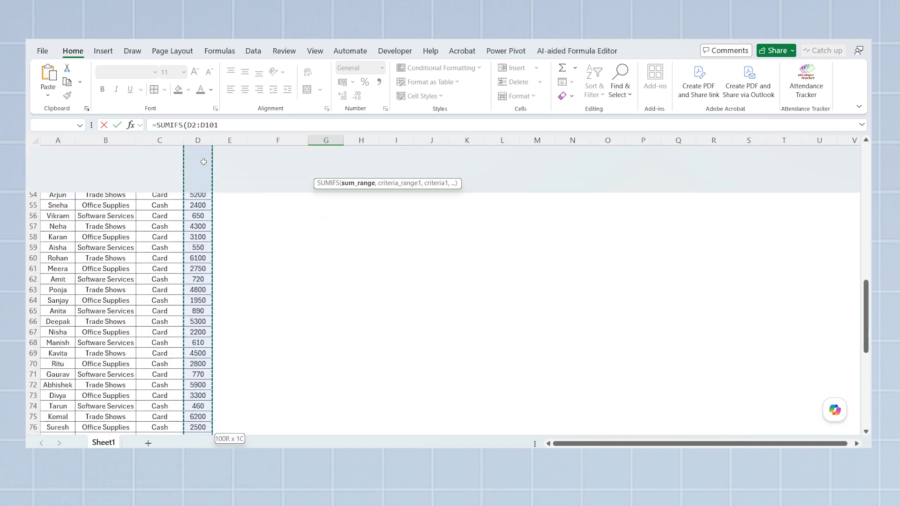
{"action": "type", "text": ","}
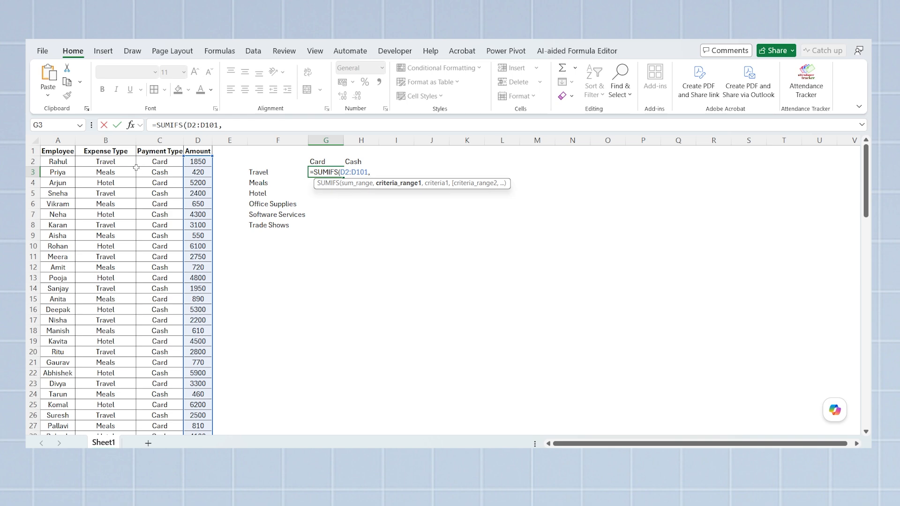
Add the expense types B2:B101 as the first criteria range, with the spilled list F3# as its criterion.
{"action": "left_click", "coordinate": [103, 161]}
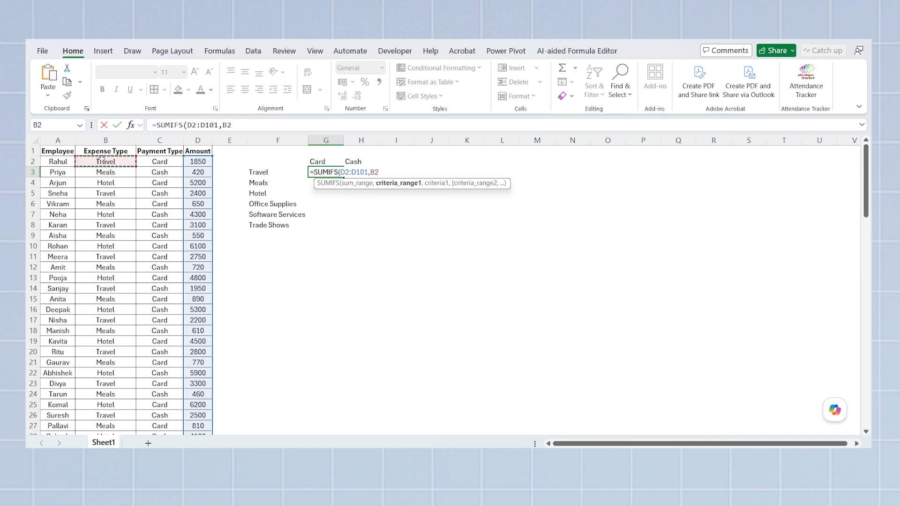
{"action": "key", "text": "ctrl+shift+Down"}
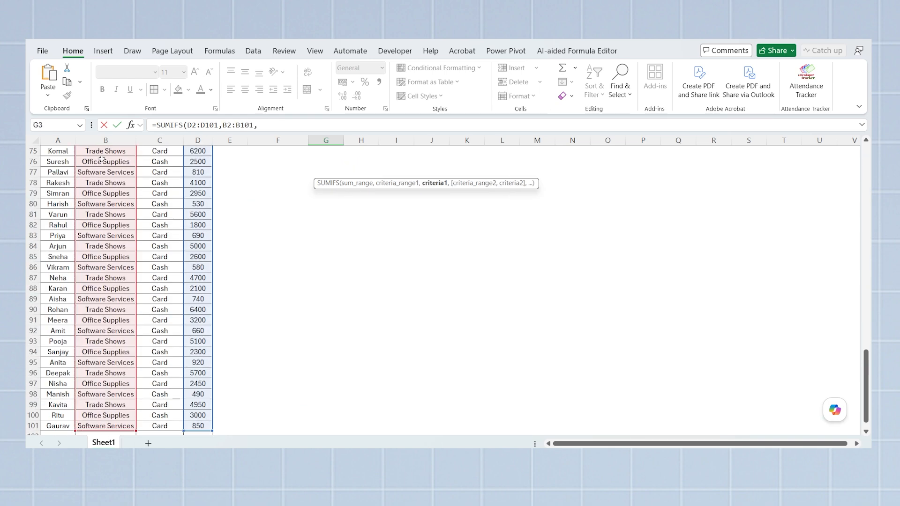
{"action": "type", "text": ","}
{"action": "left_click", "coordinate": [256, 173]}
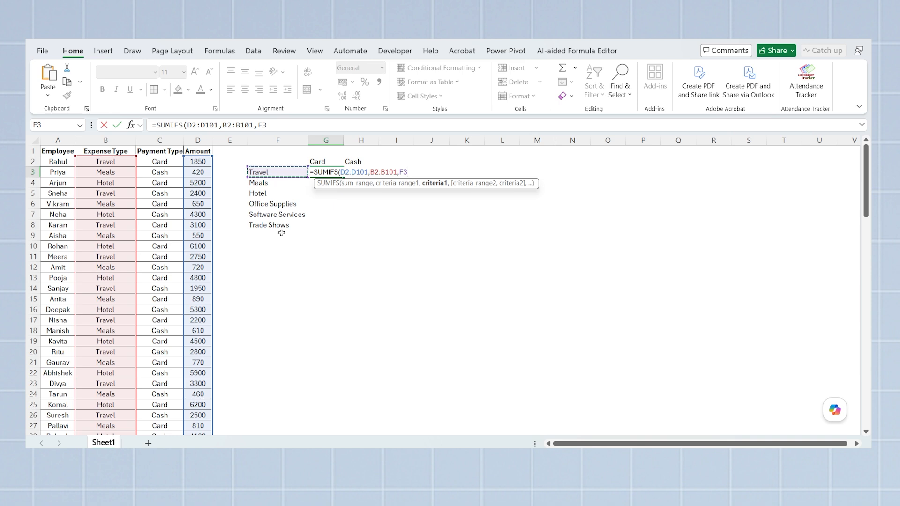
{"action": "type", "text": "#,"}
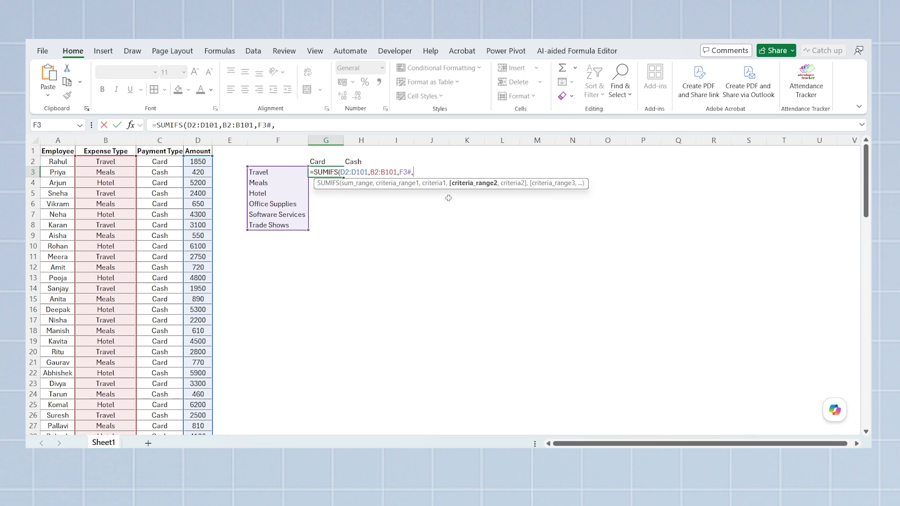
Add the payment types C2:C101 with criterion G2# and complete the formula as =SUMIFS(D2:D101,B2:B101,F3#,C2:C101,G2#).
{"action": "left_click", "coordinate": [165, 161]}
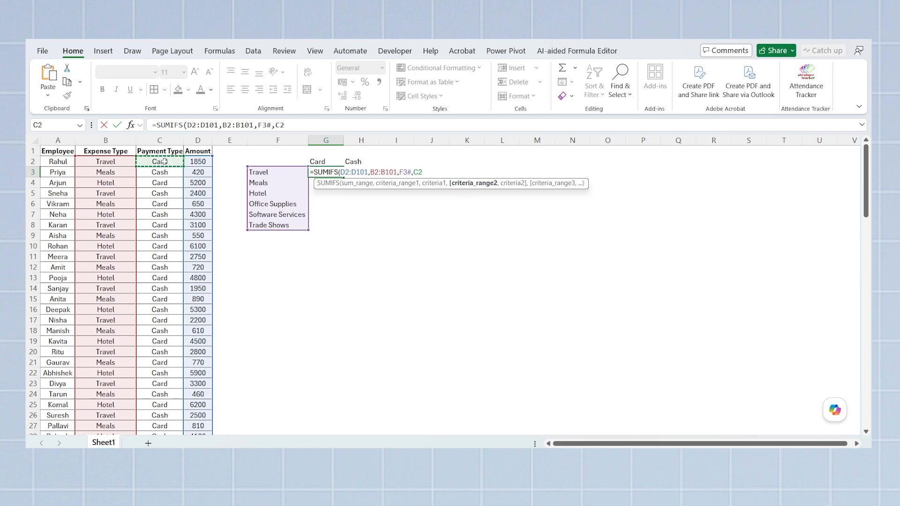
{"action": "key", "text": "ctrl+shift+Down"}
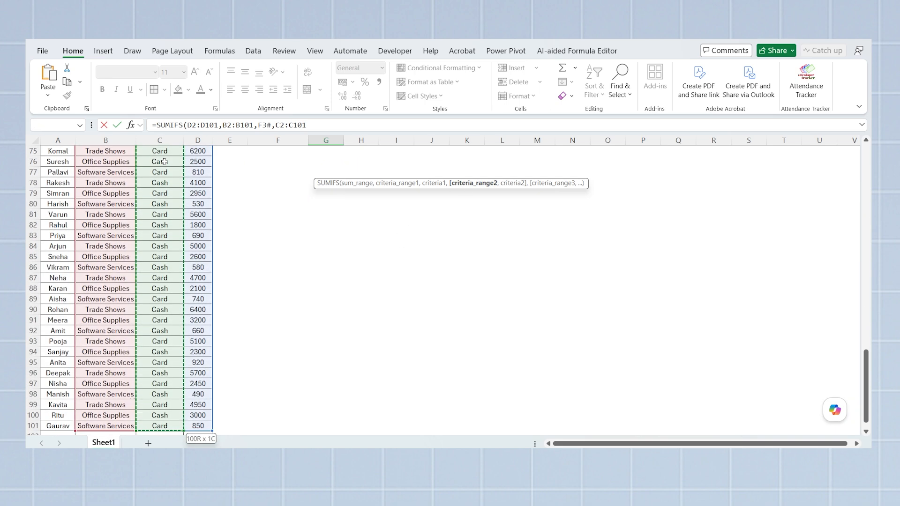
{"action": "scroll", "coordinate": [165, 162], "scroll_direction": "up", "scroll_amount": 20}
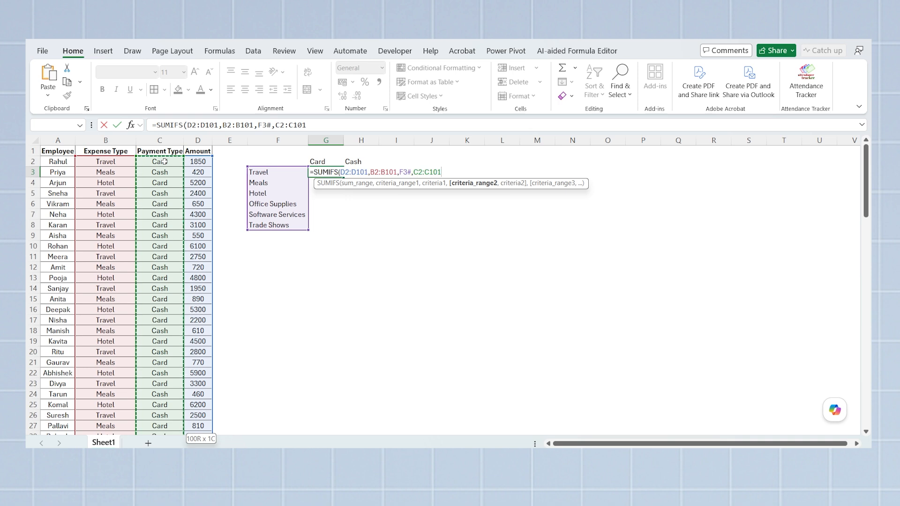
{"action": "type", "text": ","}
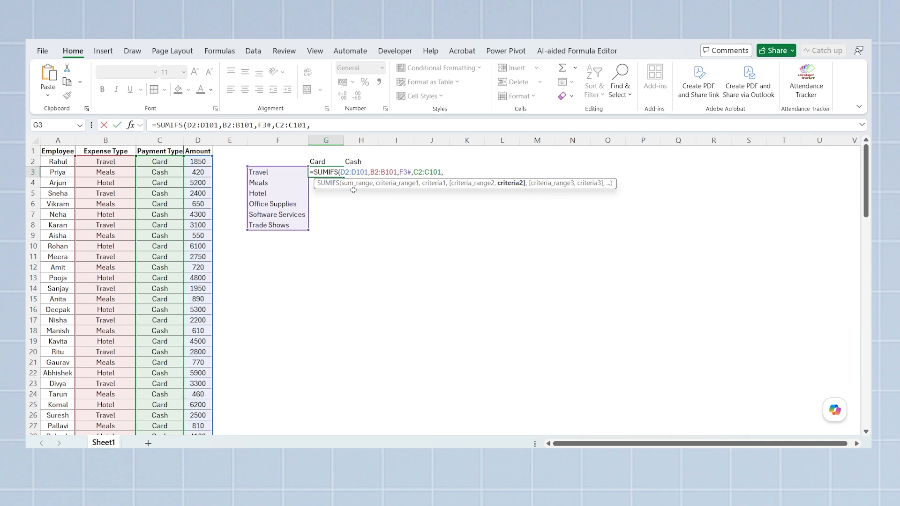
{"action": "left_click", "coordinate": [331, 161]}
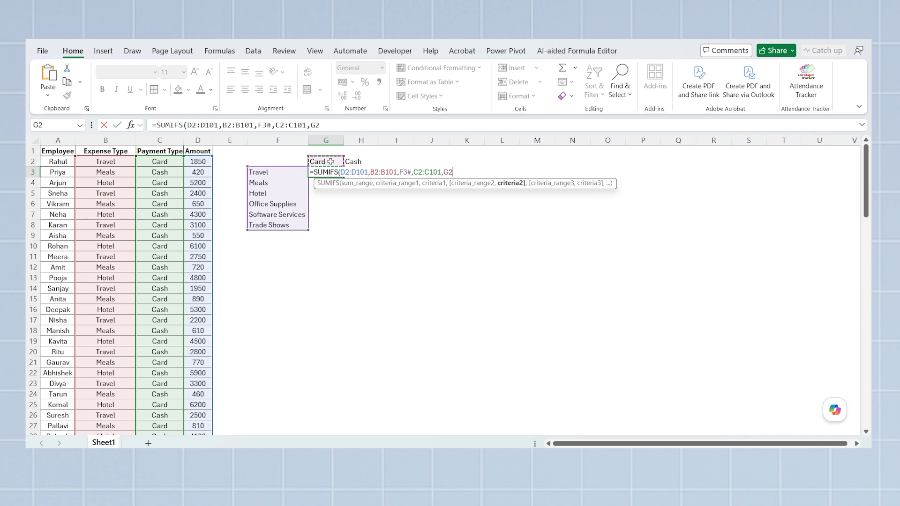
{"action": "type", "text": "#"}
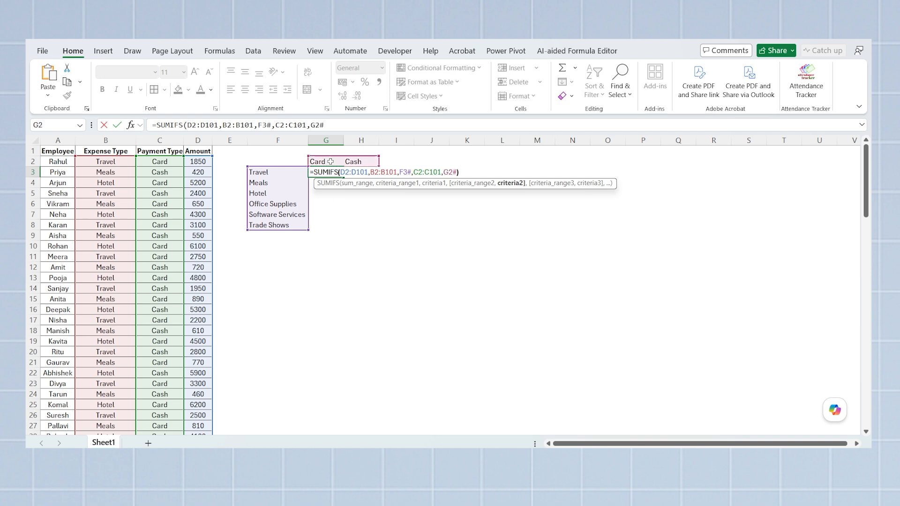
{"action": "type", "text": ")"}
{"action": "key", "text": "Return"}
Examine the spilled SUMIFS results against the expense type labels in column F and the payment type headers in row 2.
{"action": "key", "text": "Up"}
{"action": "key", "text": "ctrl+shift+Right"}
{"action": "key", "text": "ctrl+shift+Down"}
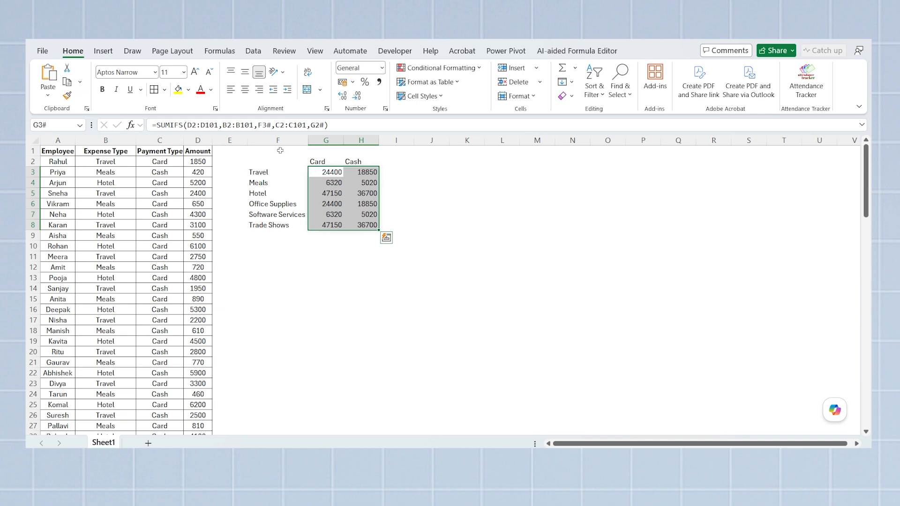
{"action": "left_click_drag", "start_coordinate": [280, 151], "coordinate": [279, 253]}
{"action": "left_click_drag", "start_coordinate": [320, 160], "coordinate": [395, 161]}
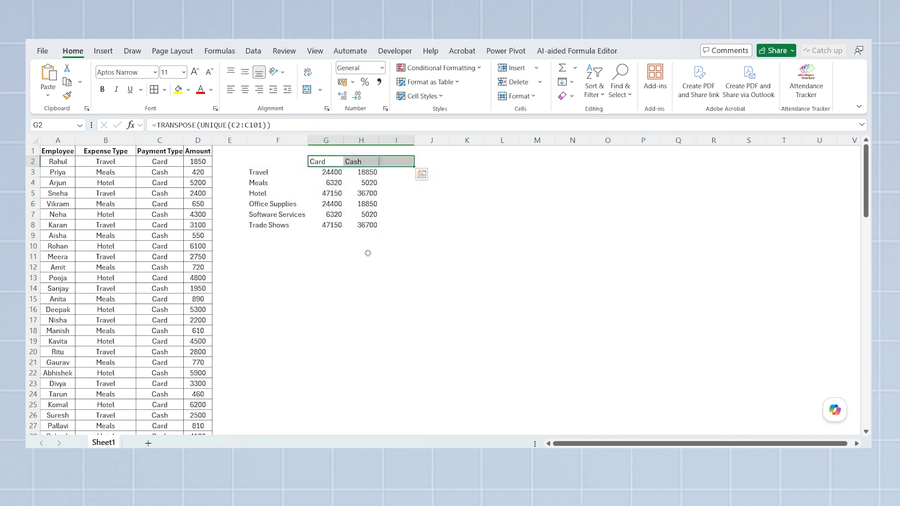
{"action": "left_click", "coordinate": [363, 257]}
{"action": "left_click", "coordinate": [335, 212]}
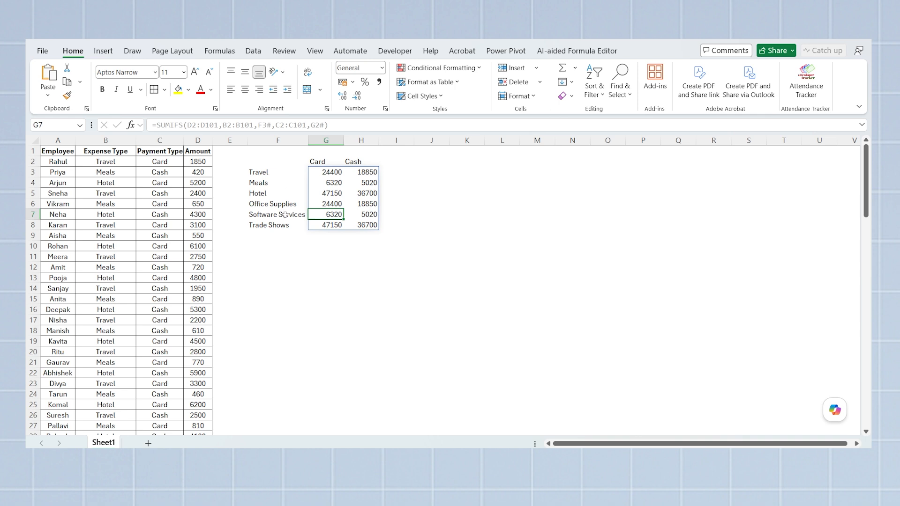
Start a PIVOTBY formula in F10 with the expense types B2:B101 as the row fields.
{"action": "left_click", "coordinate": [280, 245]}
{"action": "type", "text": "=pivotb"}
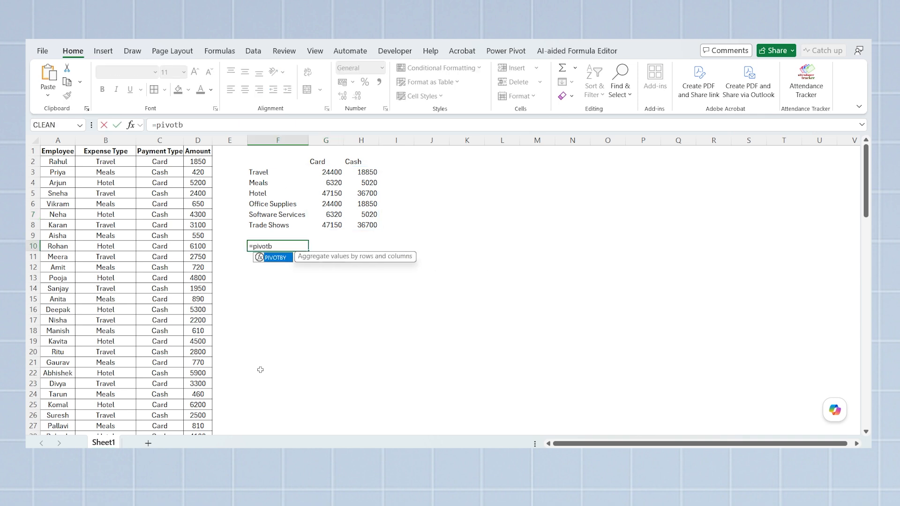
{"action": "key", "text": "Tab"}
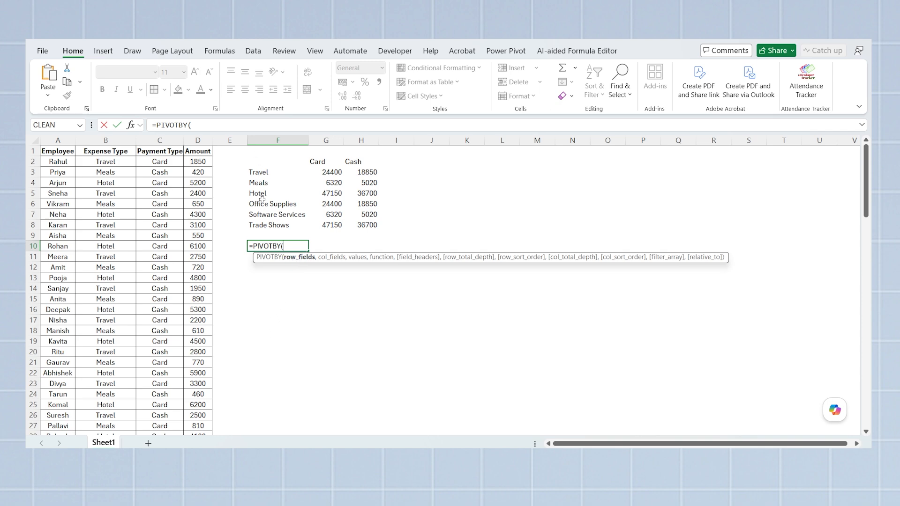
{"action": "left_click", "coordinate": [92, 164]}
{"action": "key", "text": "ctrl+shift+Down"}
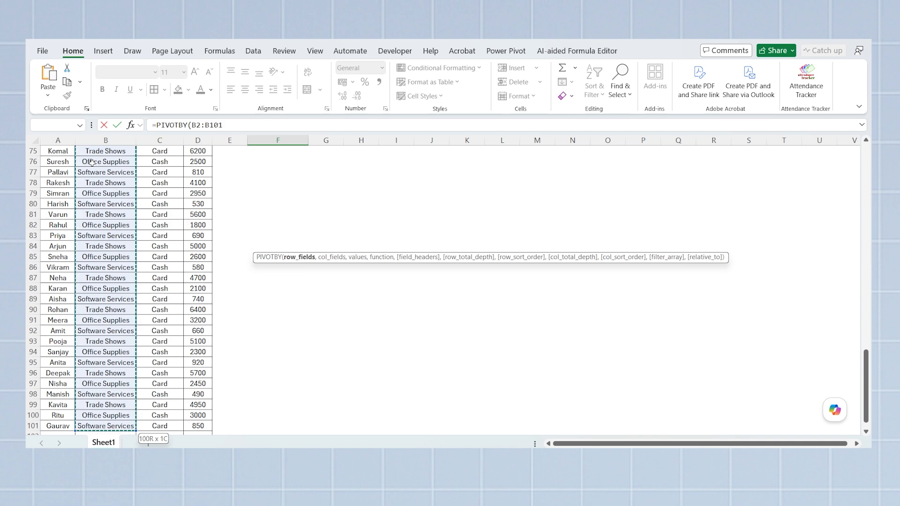
{"action": "type", "text": ","}
{"action": "scroll", "coordinate": [92, 162], "scroll_direction": "up", "scroll_amount": 20}
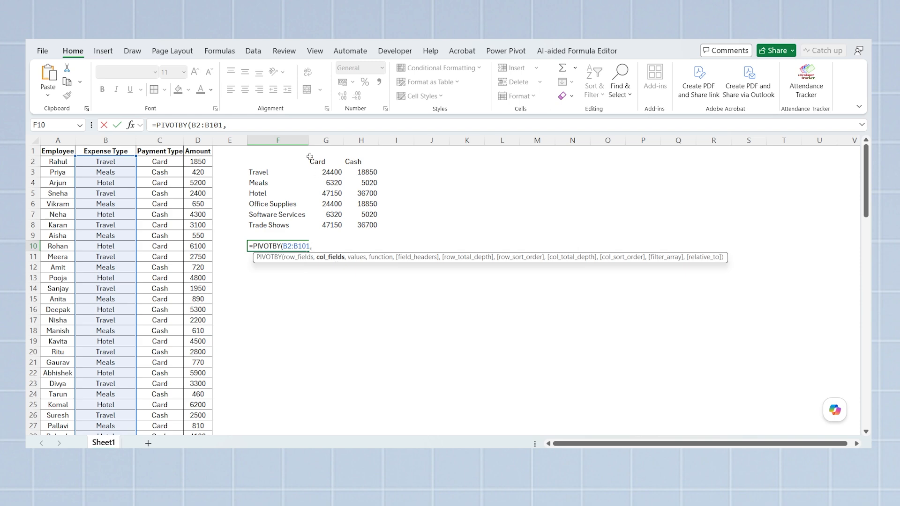
Add the payment types C2:C101 as PIVOTBY column fields and the amounts D2:D101 as values.
{"action": "left_click", "coordinate": [160, 161]}
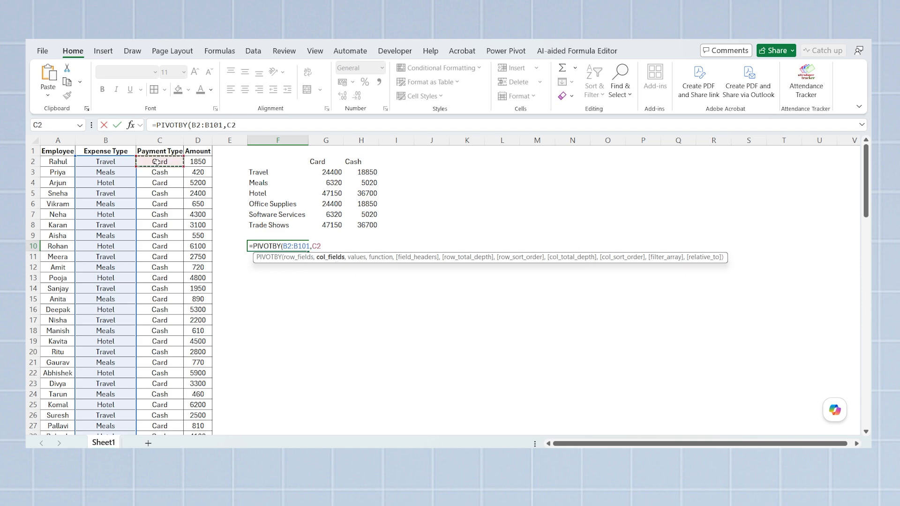
{"action": "key", "text": "ctrl+shift+Down"}
{"action": "type", "text": ","}
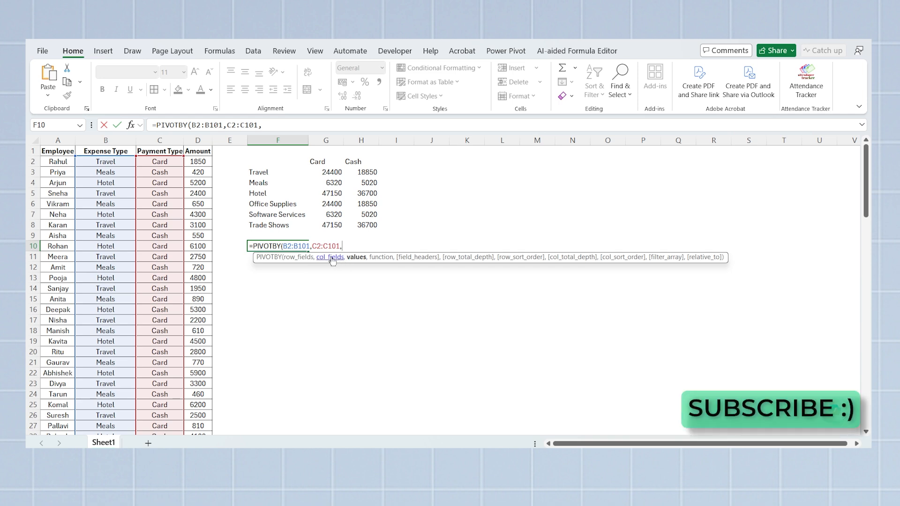
{"action": "left_click", "coordinate": [199, 160]}
{"action": "key", "text": "ctrl+shift+Down"}
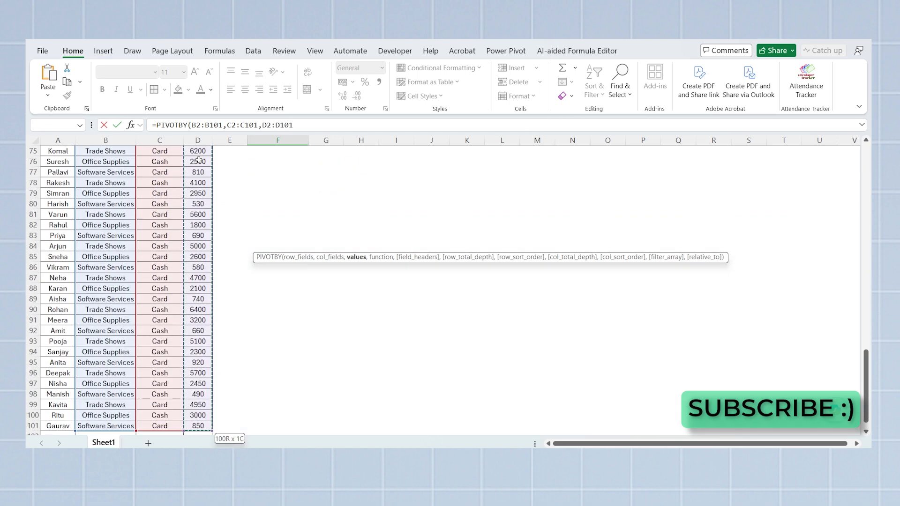
{"action": "scroll", "coordinate": [199, 160], "scroll_direction": "up", "scroll_amount": 20}
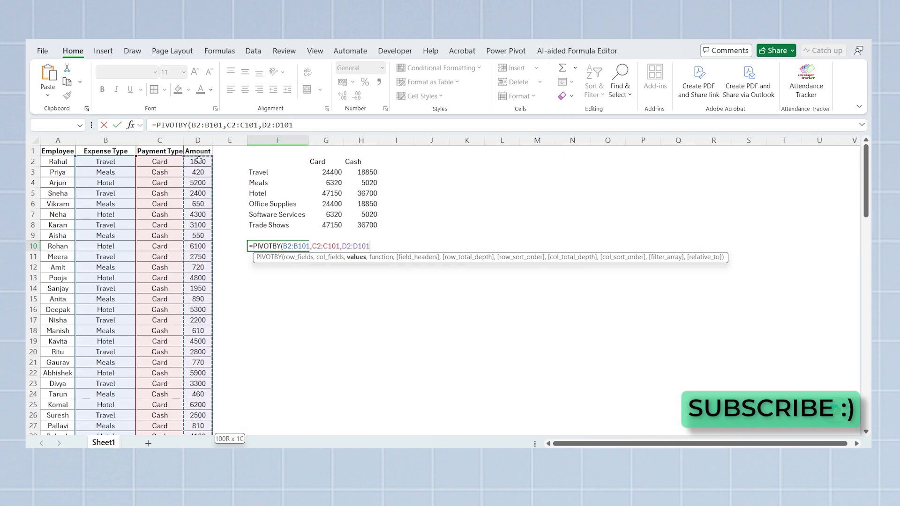
{"action": "type", "text": ","}
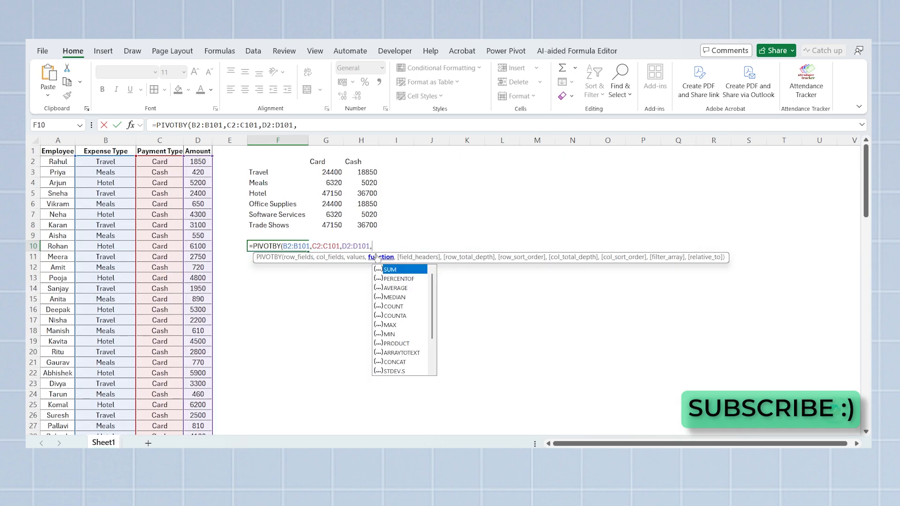
Choose SUM as the aggregation function and complete the formula as =PIVOTBY(B2:B101,C2:C101,D2:D101,SUM).
{"action": "double_click", "coordinate": [395, 270]}
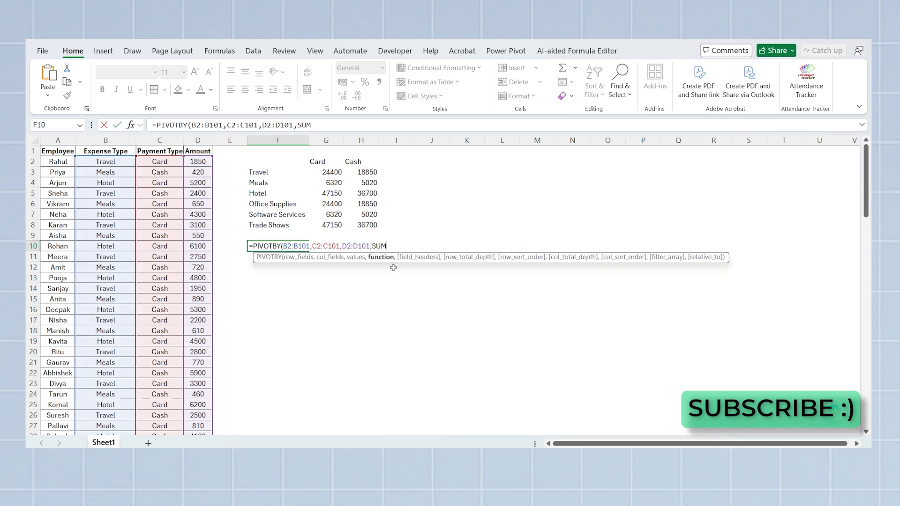
{"action": "type", "text": ")"}
{"action": "key", "text": "Return"}
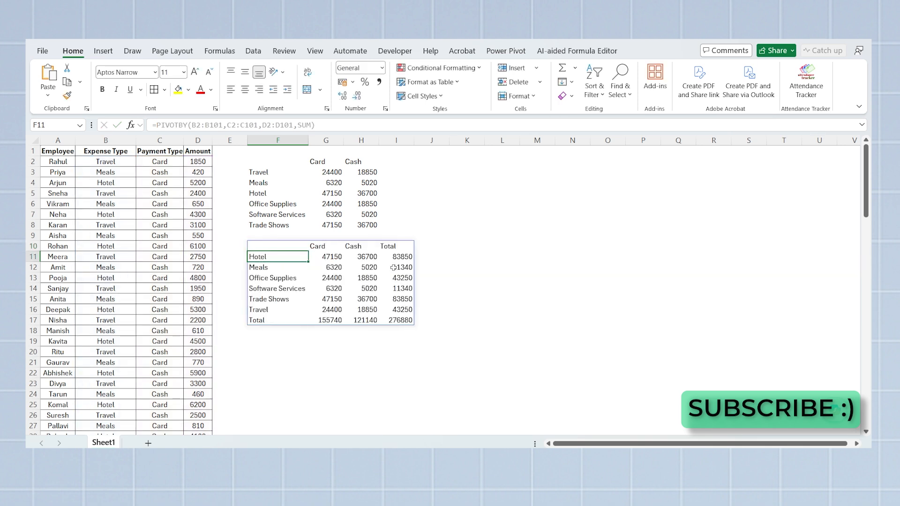
Examine the PIVOTBY total column and total row, and compare them with the SUMIFS summary above.
{"action": "left_click", "coordinate": [326, 342]}
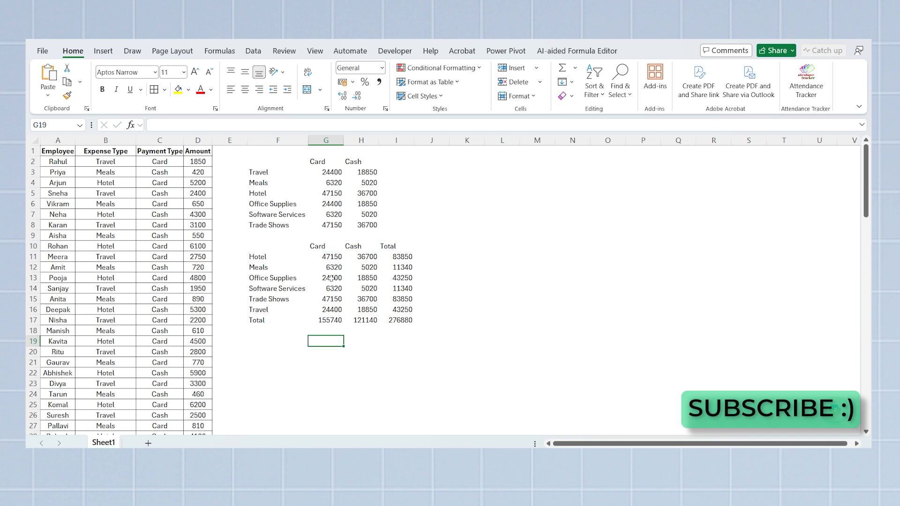
{"action": "left_click_drag", "start_coordinate": [402, 261], "coordinate": [402, 333]}
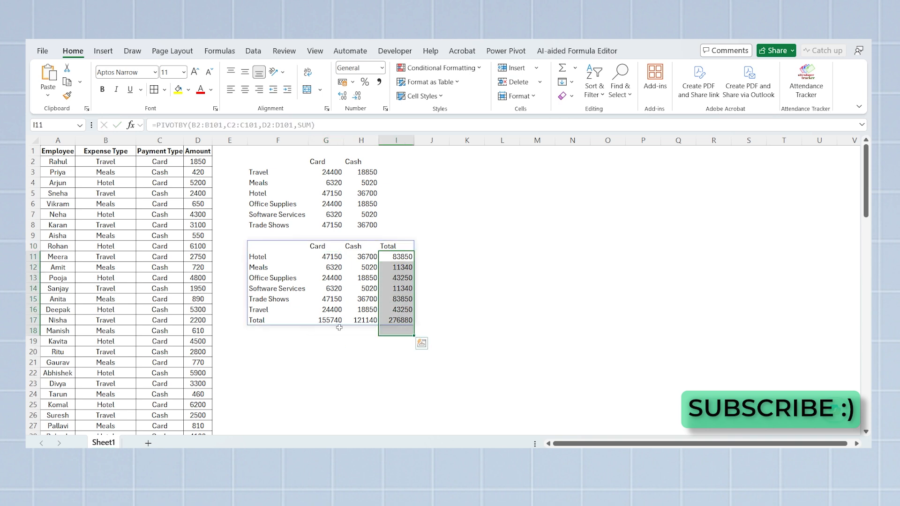
{"action": "left_click_drag", "start_coordinate": [324, 320], "coordinate": [389, 321]}
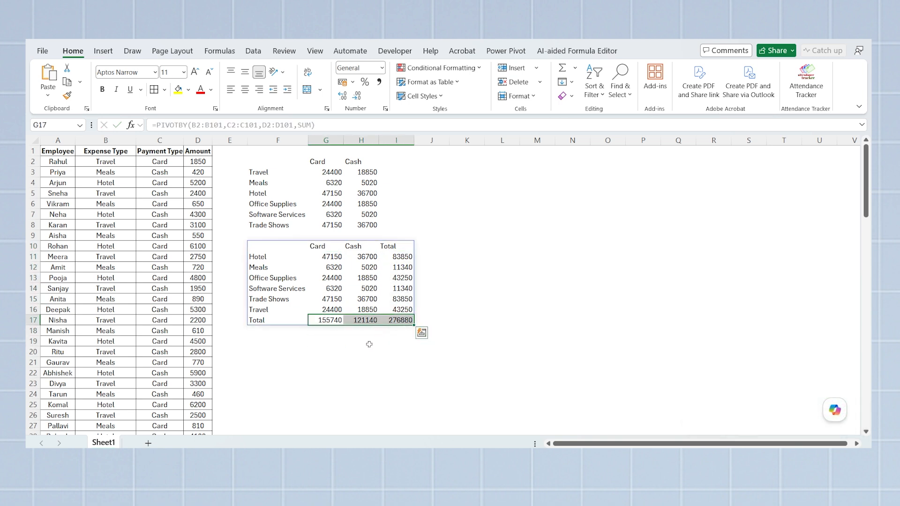
{"action": "left_click_drag", "start_coordinate": [396, 161], "coordinate": [396, 225]}
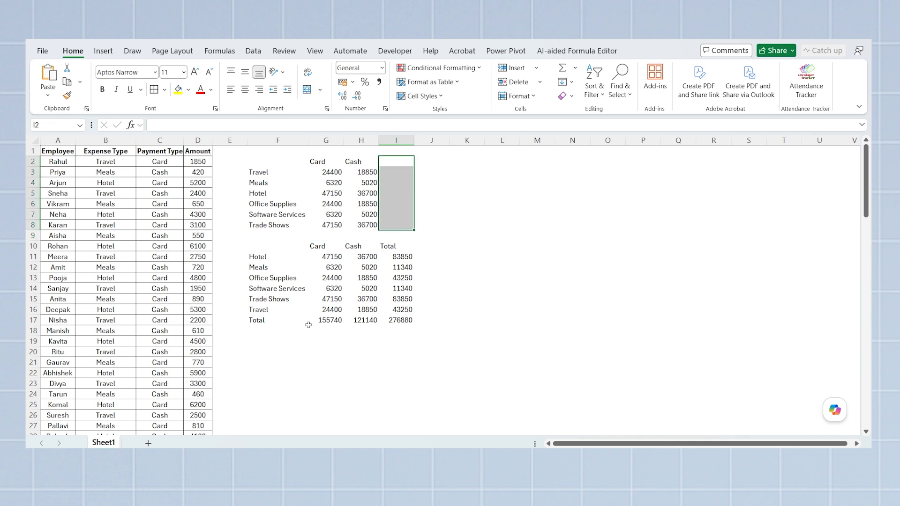
{"action": "left_click", "coordinate": [332, 196]}
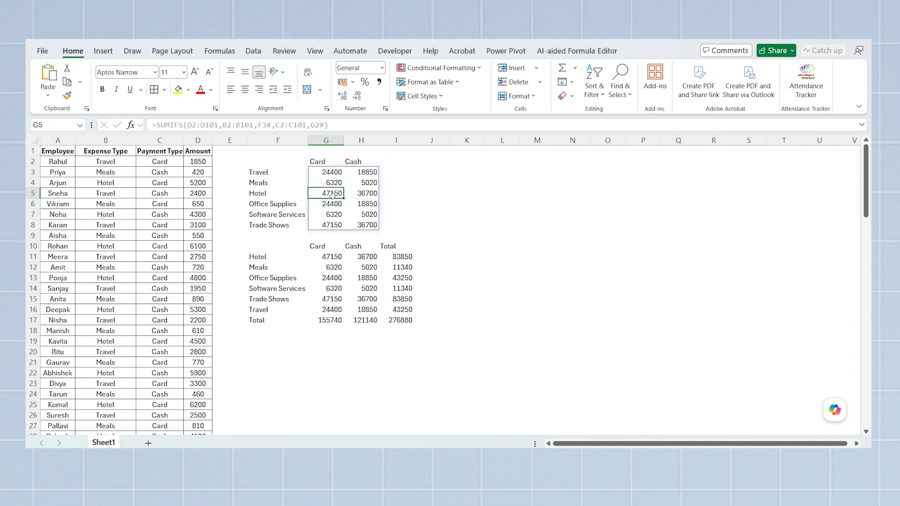
{"action": "left_click", "coordinate": [333, 267]}
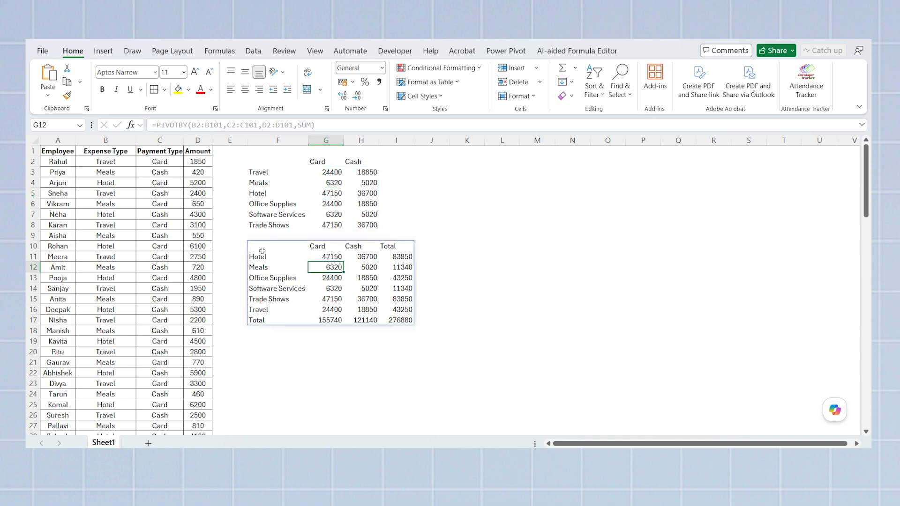
{"action": "left_click", "coordinate": [278, 246]}
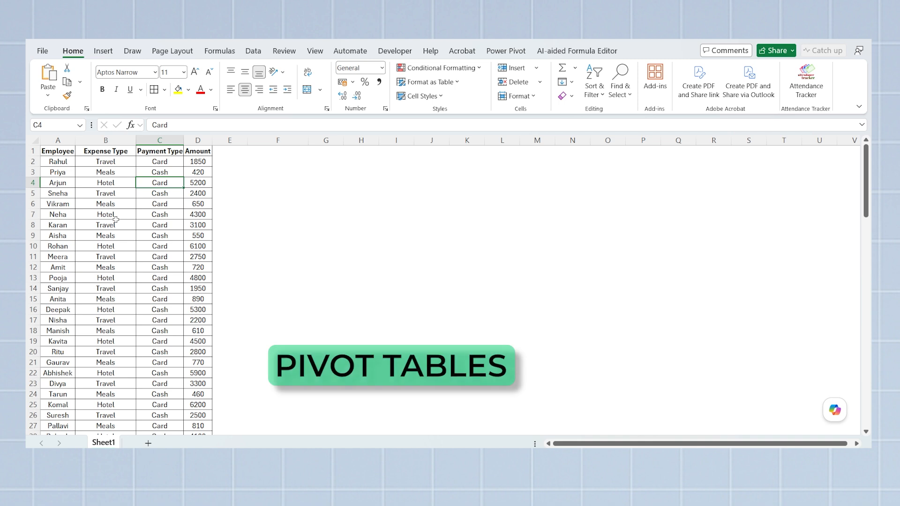
Convert the expense data A1:D101 into a table with headers and name the table Data.
{"action": "key", "text": "ctrl+t"}
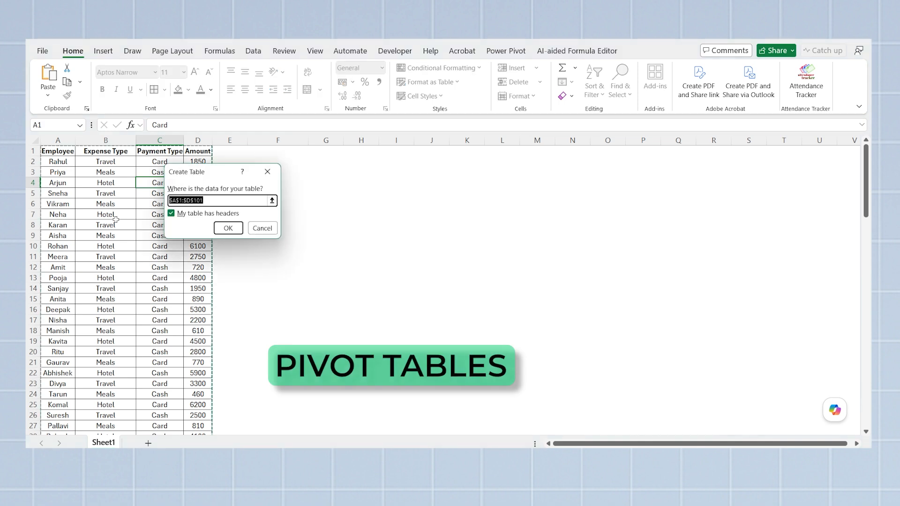
{"action": "left_click", "coordinate": [230, 228]}
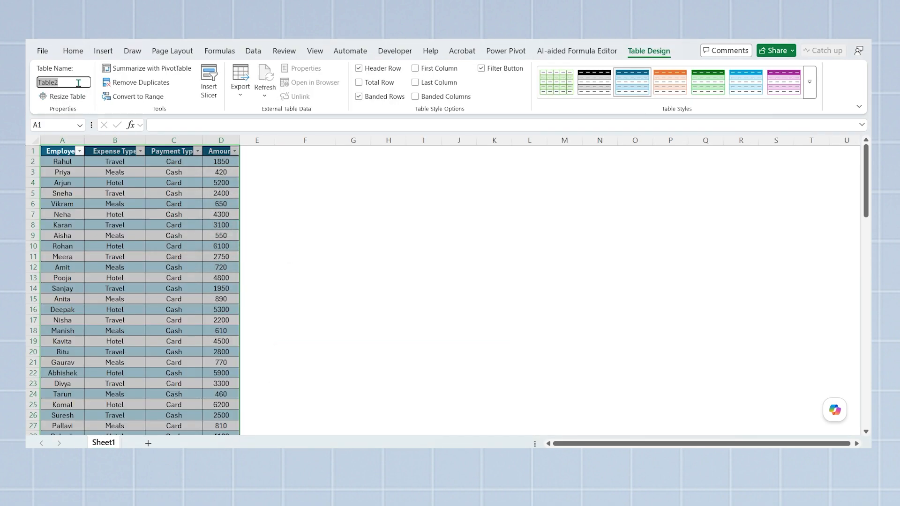
{"action": "type", "text": "Data"}
{"action": "key", "text": "Return"}
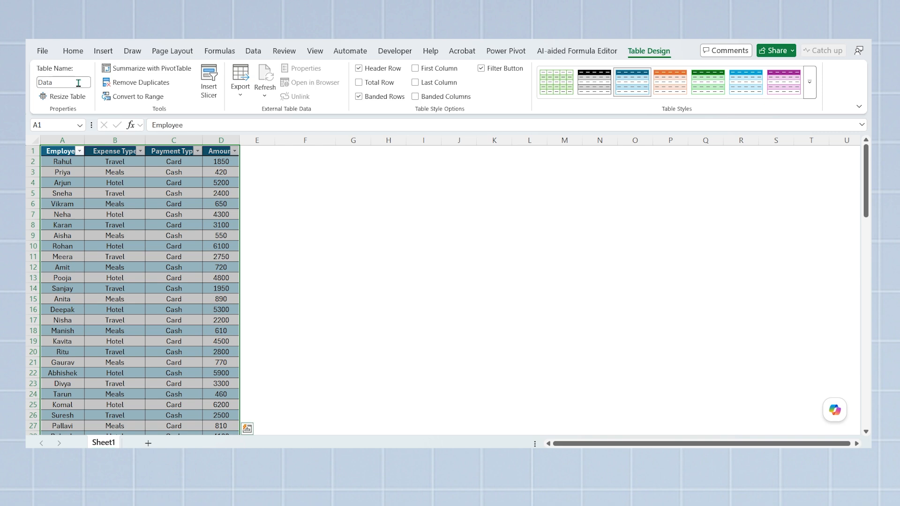
Insert a PivotTable based on the Data table at cell F1 of the existing worksheet.
{"action": "left_click", "coordinate": [309, 152]}
{"action": "left_click", "coordinate": [104, 50]}
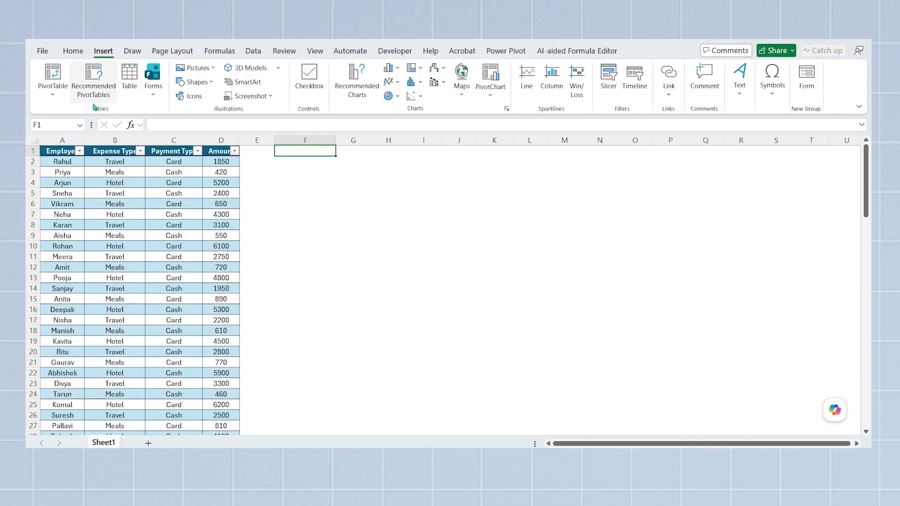
{"action": "left_click", "coordinate": [56, 77]}
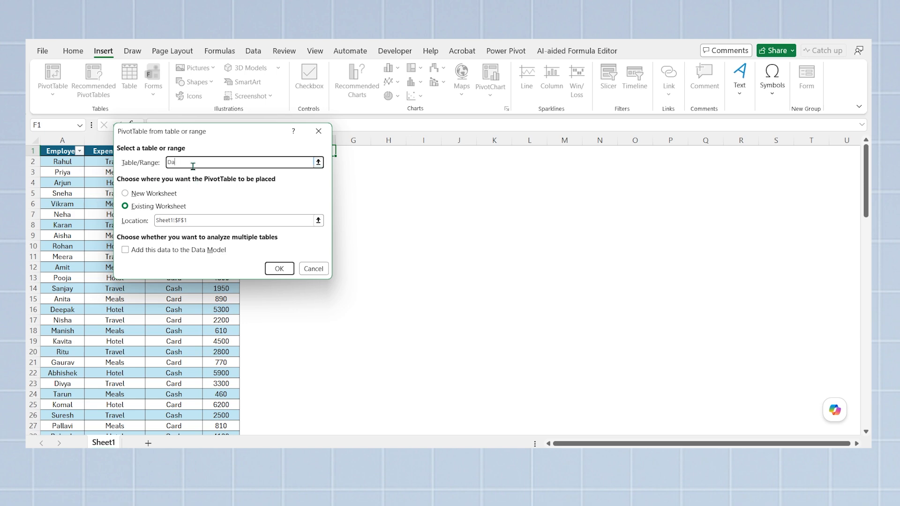
{"action": "key", "text": "Return"}
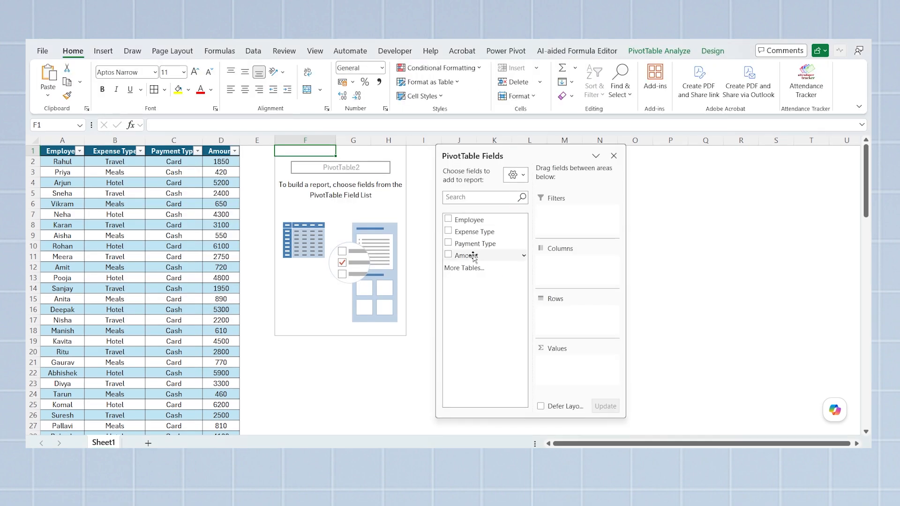
Lay out the PivotTable with Expense Type as rows, Payment Type as columns and the sum of Amount as values.
{"action": "left_click_drag", "start_coordinate": [466, 255], "coordinate": [560, 370]}
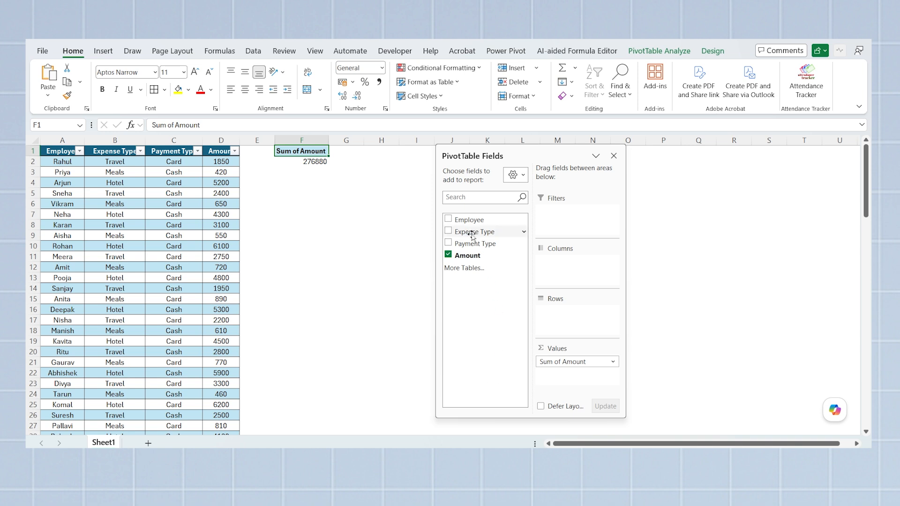
{"action": "left_click_drag", "start_coordinate": [471, 232], "coordinate": [596, 285]}
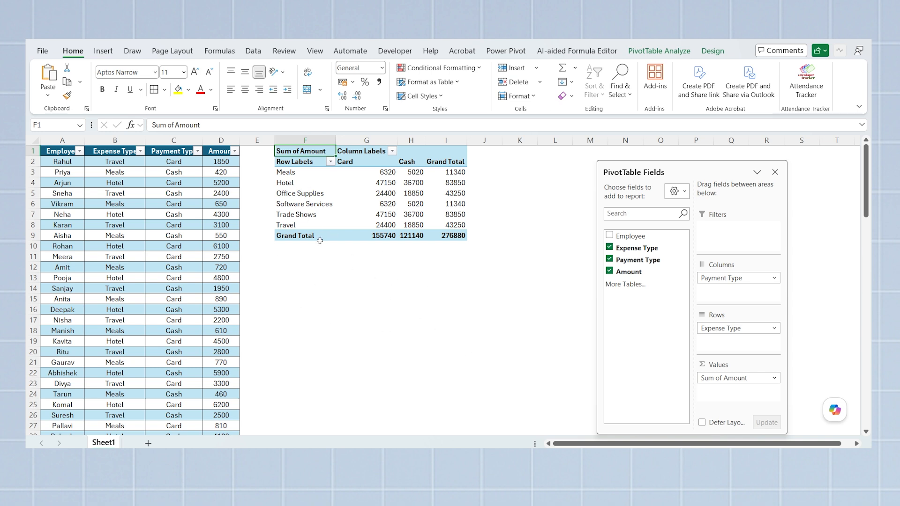
Add an Employee slicer to the PivotTable and place it in the empty area beside the PivotTable.
{"action": "left_click", "coordinate": [307, 206]}
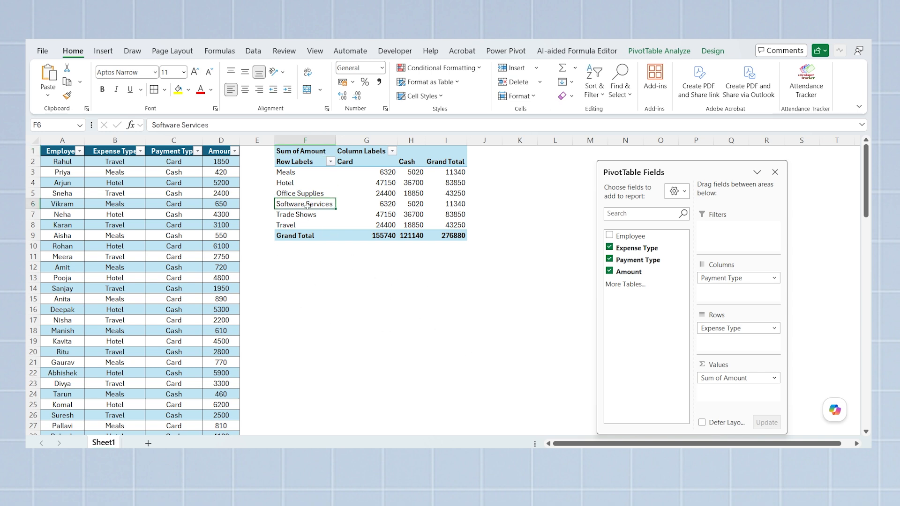
{"action": "left_click", "coordinate": [660, 57]}
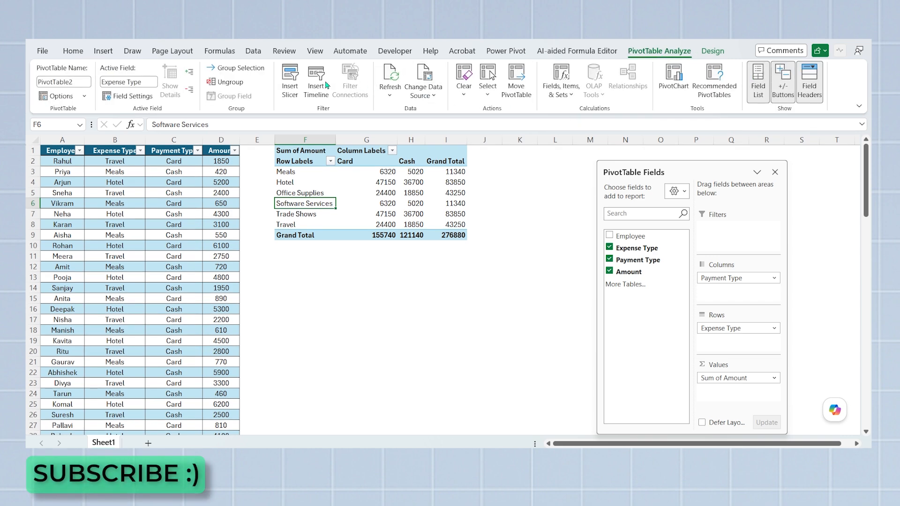
{"action": "left_click", "coordinate": [291, 77]}
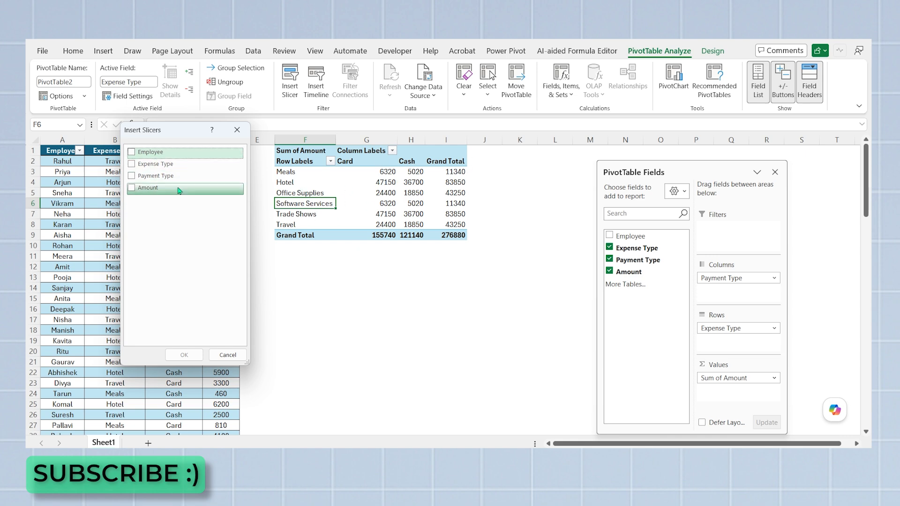
{"action": "left_click", "coordinate": [149, 155]}
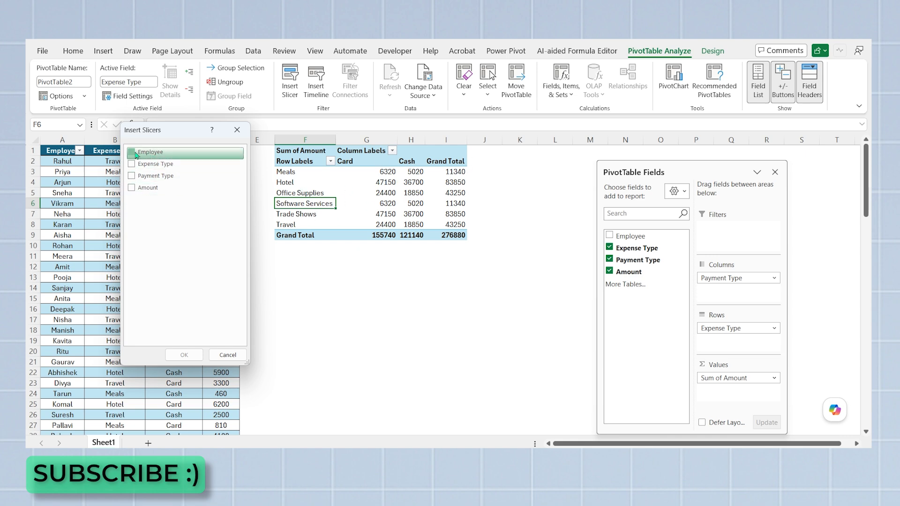
{"action": "left_click", "coordinate": [193, 357]}
{"action": "left_click_drag", "start_coordinate": [440, 228], "coordinate": [522, 197]}
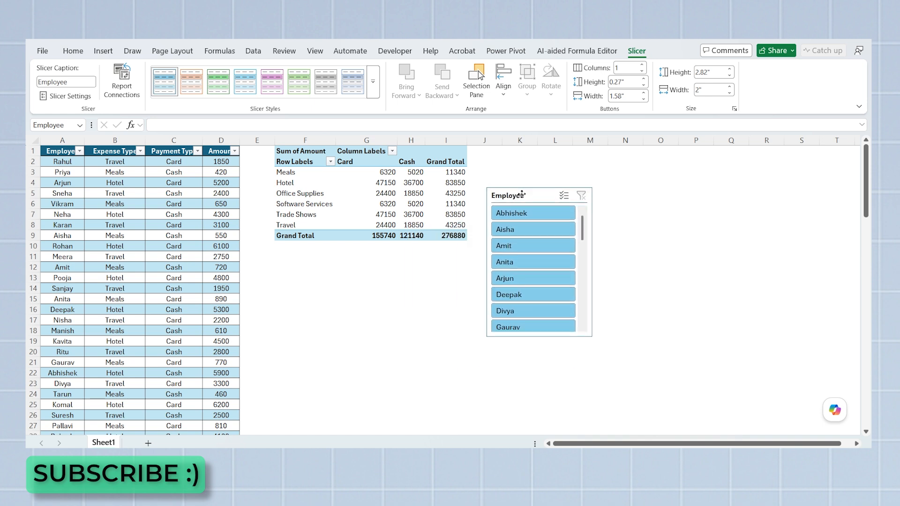
Filter the PivotTable with the Employee slicer to the employee listed in row 12, and switch the filter to the employee in row 2.
{"action": "left_click", "coordinate": [516, 247]}
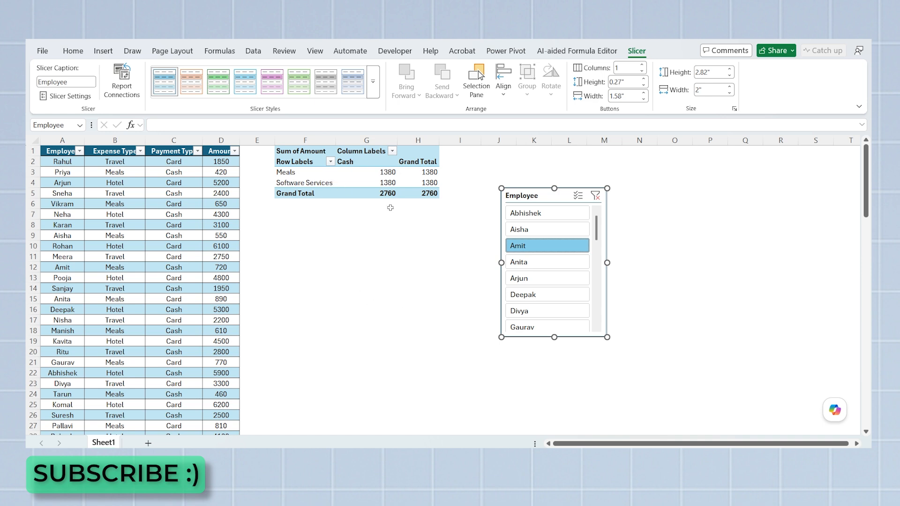
{"action": "left_click", "coordinate": [497, 310]}
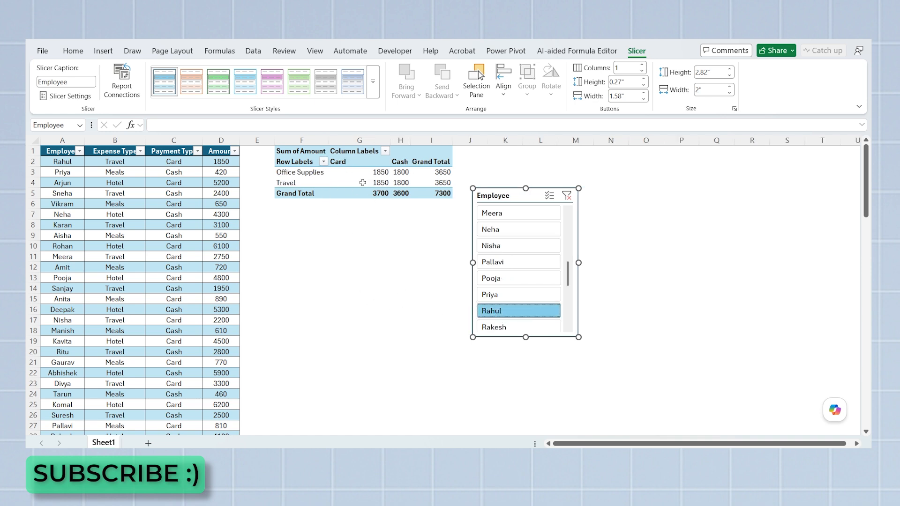